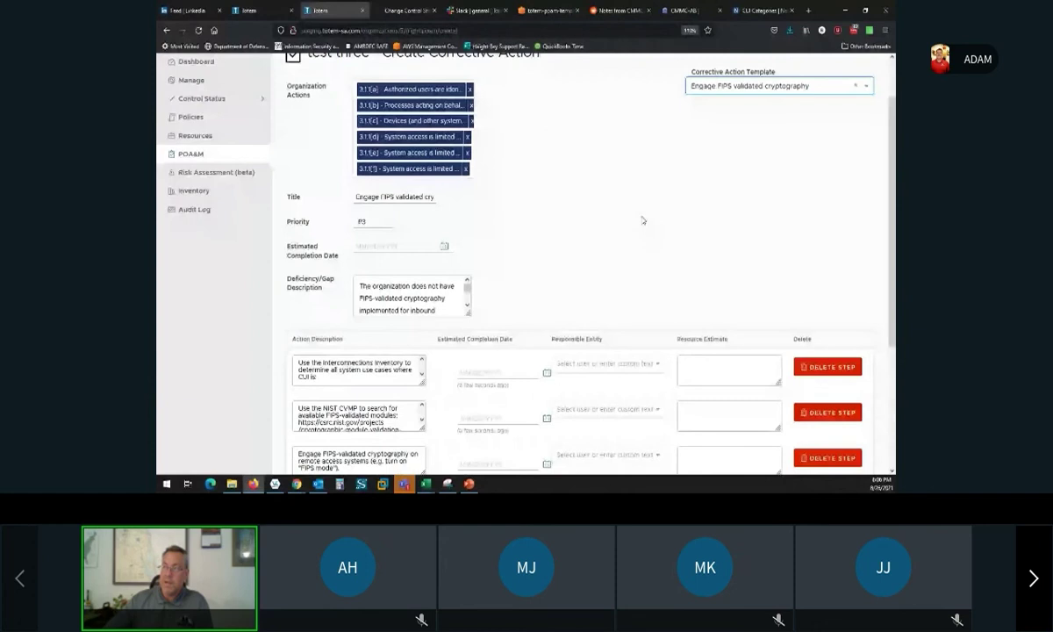
Step: Apply the "Engage FIPS validated cryptography" template to the corrective action and review its prefilled action steps
{"action": "left_click", "coordinate": [777, 85]}
{"action": "left_click", "coordinate": [764, 130]}
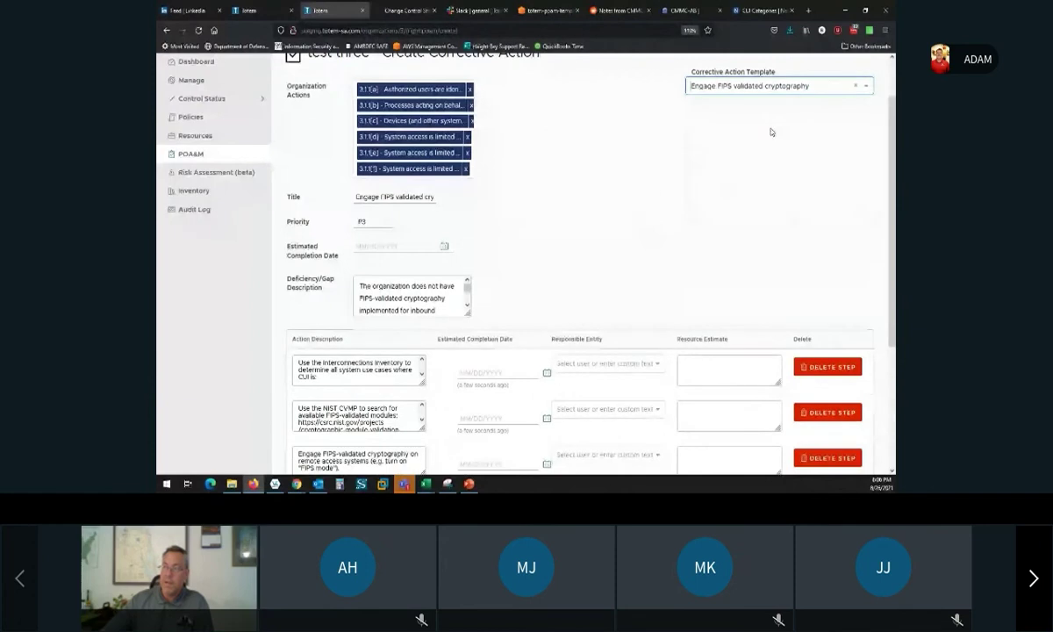
{"action": "scroll", "coordinate": [340, 265], "scroll_direction": "down", "scroll_amount": 3}
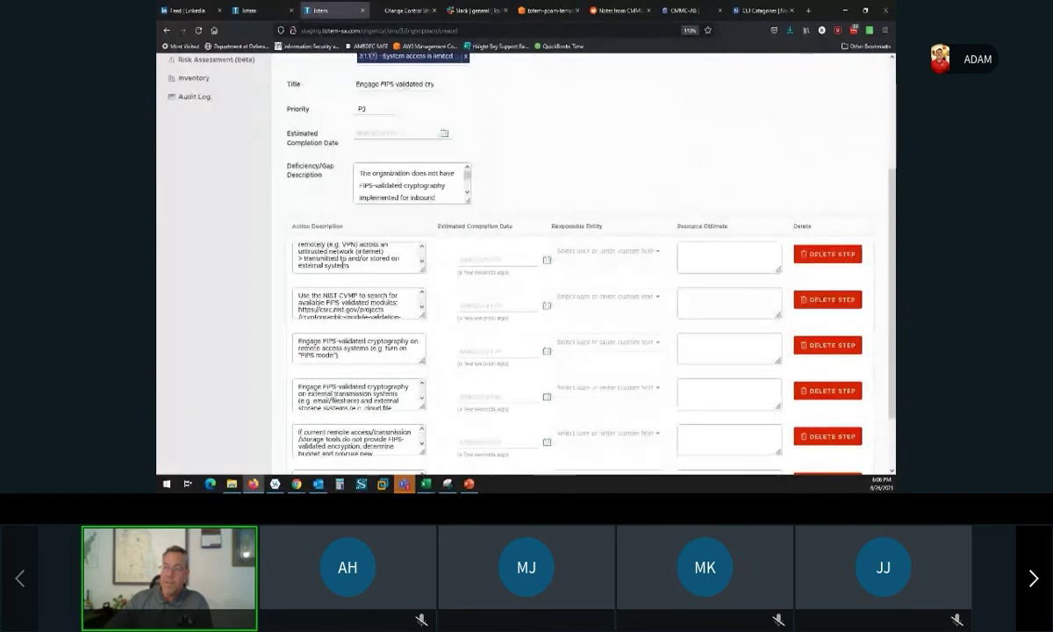
{"action": "scroll", "coordinate": [376, 381], "scroll_direction": "down", "scroll_amount": 2}
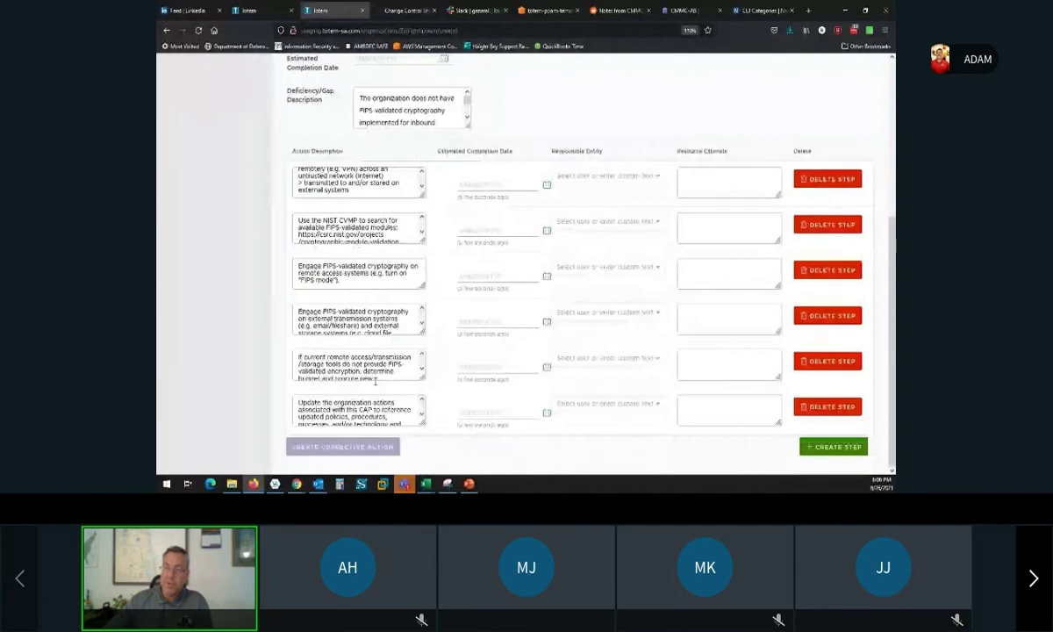
{"action": "scroll", "coordinate": [430, 332], "scroll_direction": "up", "scroll_amount": 2}
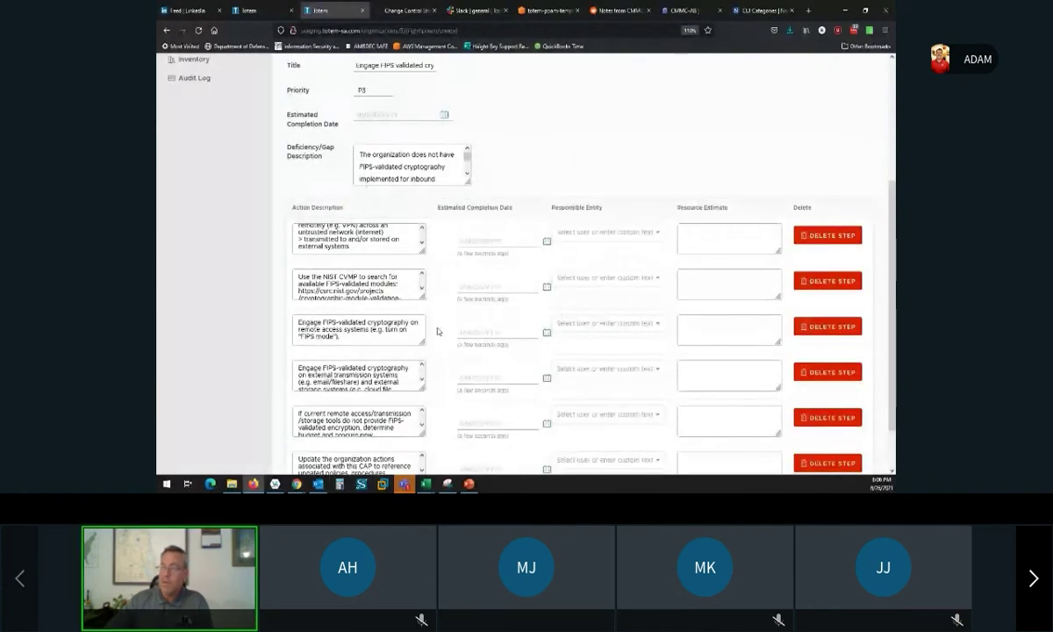
{"action": "scroll", "coordinate": [437, 331], "scroll_direction": "down", "scroll_amount": 2}
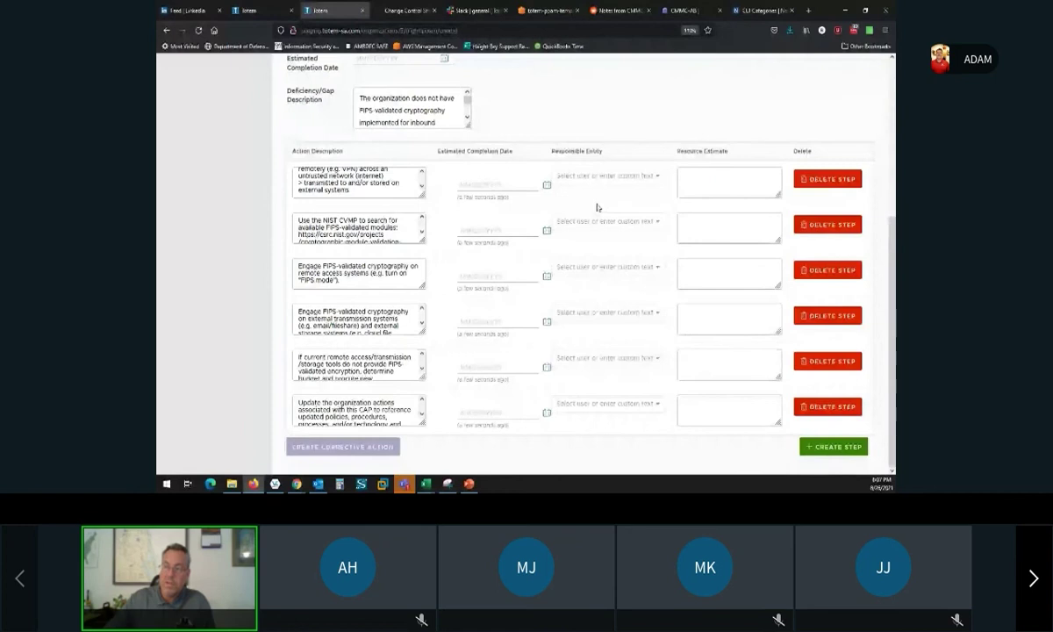
Step: Set the first action step's estimated completion date to 08/31/2021 and the overall corrective action's date to 08/28/2021
{"action": "left_click", "coordinate": [513, 185]}
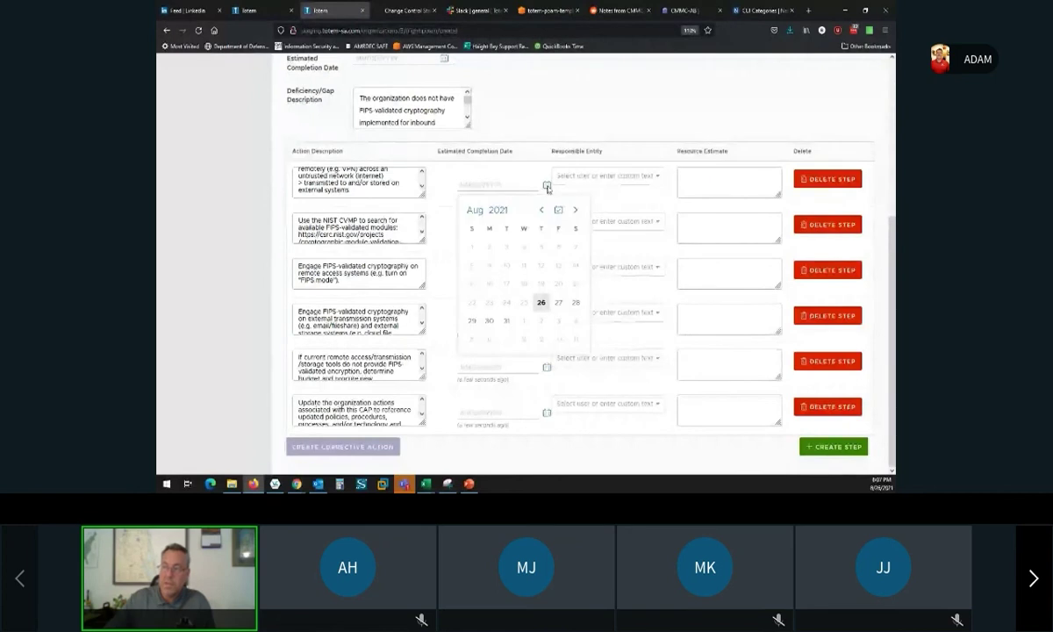
{"action": "left_click", "coordinate": [506, 324]}
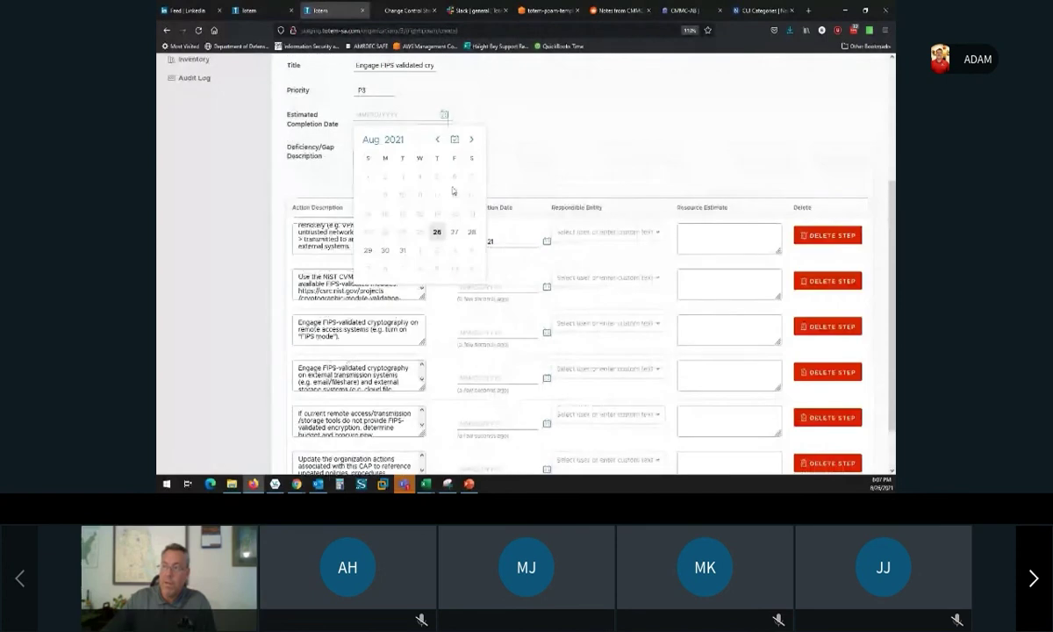
{"action": "left_click", "coordinate": [472, 231]}
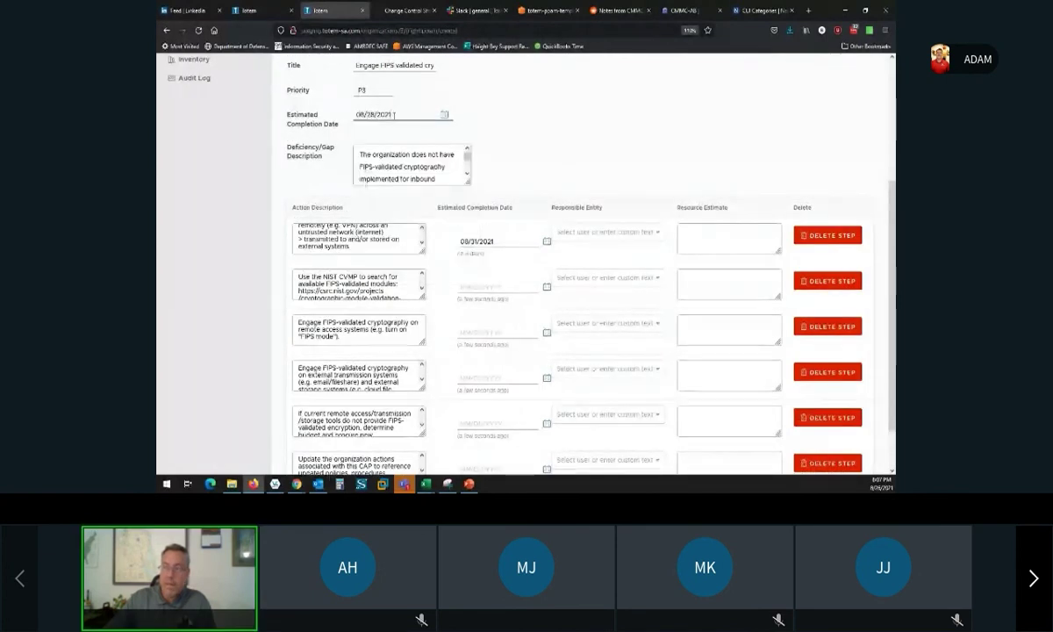
Step: Set the estimated completion dates of the second and third action steps to 09/30/2021 and 10/31/2021
{"action": "left_click", "coordinate": [547, 287]}
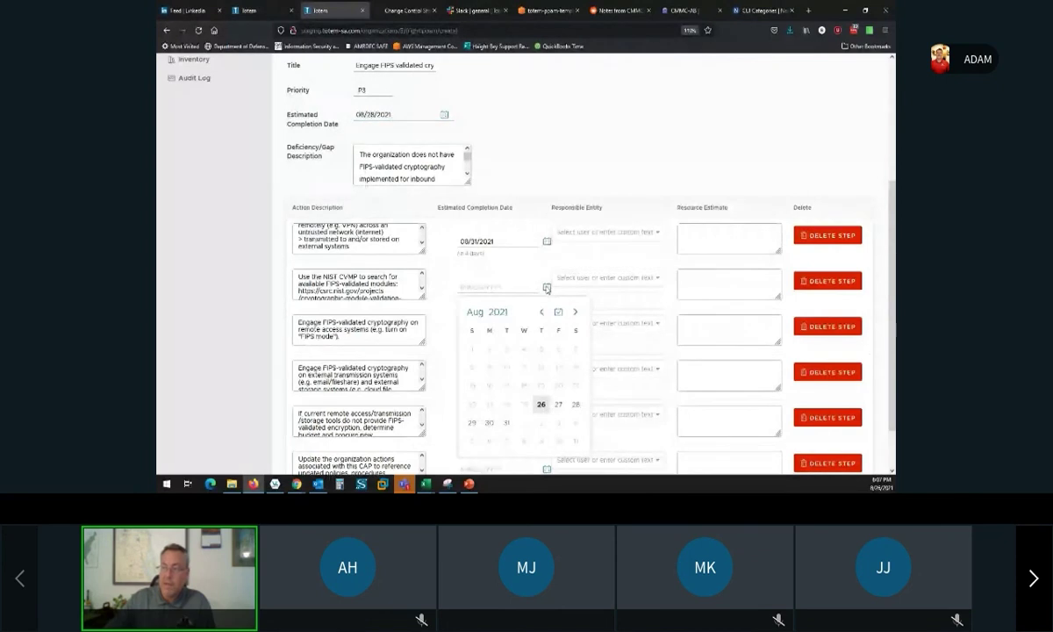
{"action": "left_click", "coordinate": [575, 312]}
{"action": "left_click", "coordinate": [542, 423]}
{"action": "left_click", "coordinate": [546, 333]}
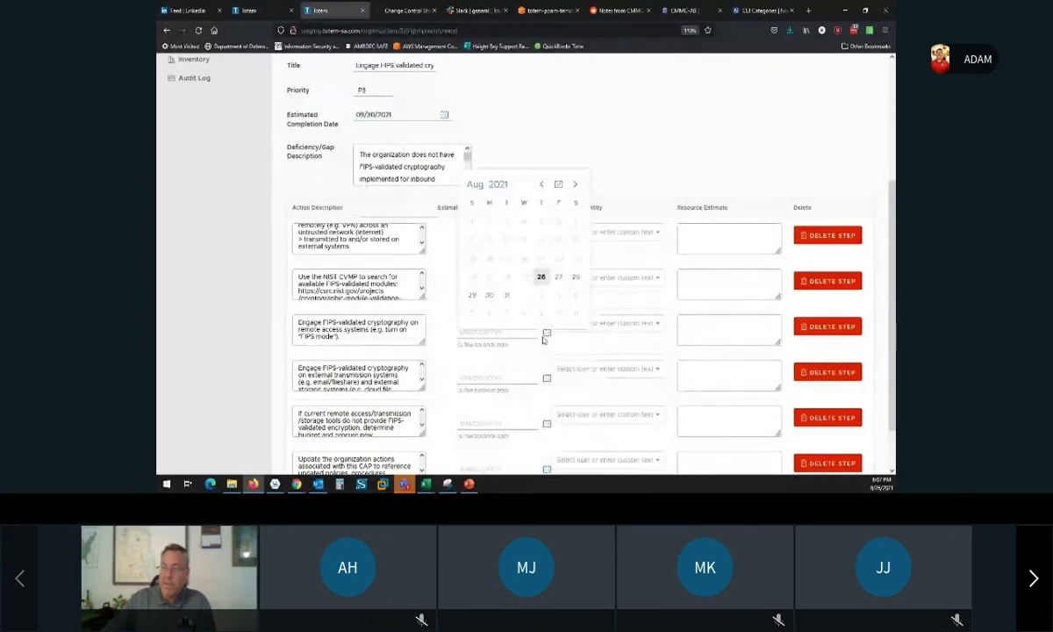
{"action": "left_click", "coordinate": [574, 183]}
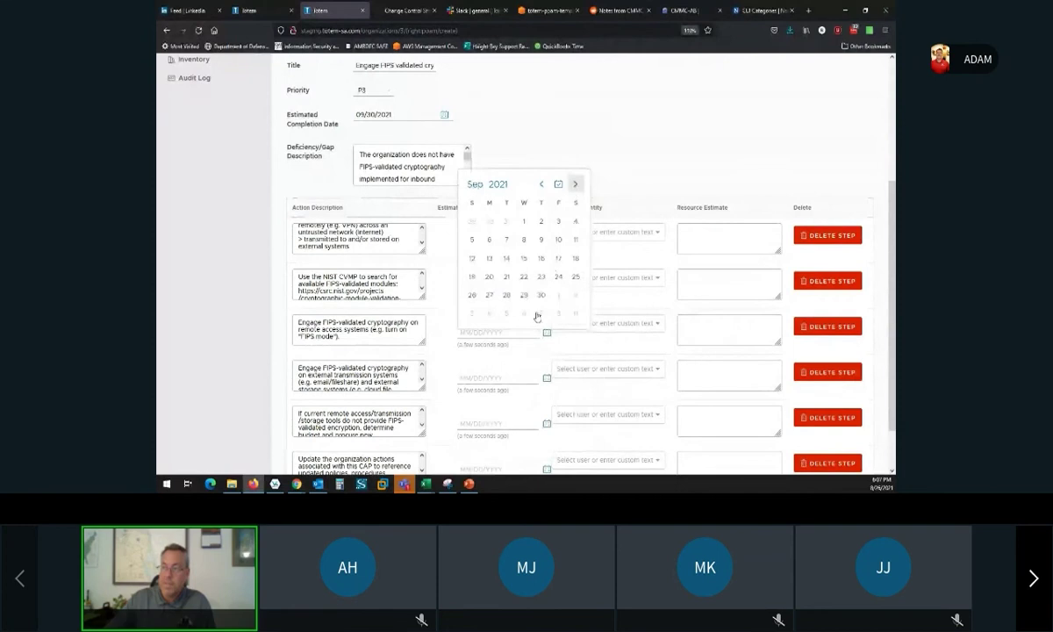
{"action": "left_click", "coordinate": [575, 183]}
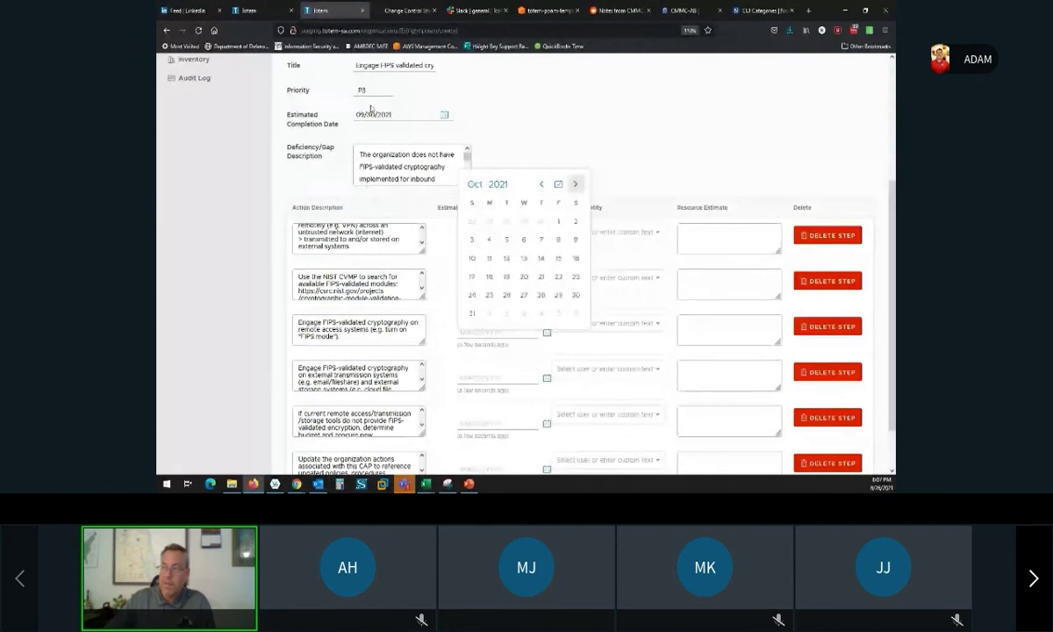
{"action": "left_click", "coordinate": [471, 312]}
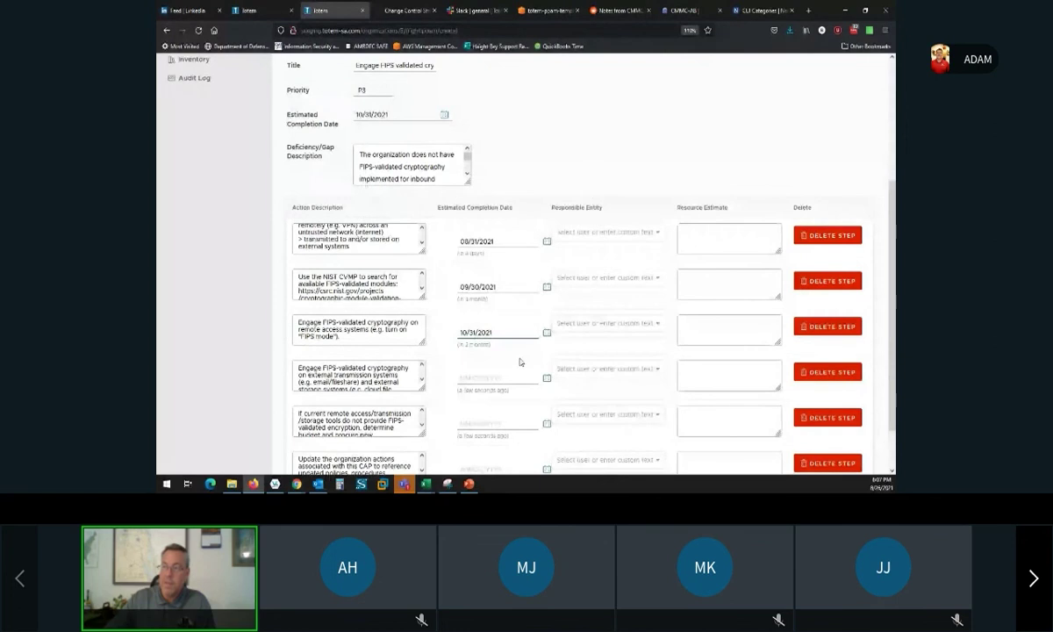
Step: Examine the Responsible Entity and Resource Estimate fields of the corrective action's steps
{"action": "scroll", "coordinate": [520, 361], "scroll_direction": "down", "scroll_amount": 1}
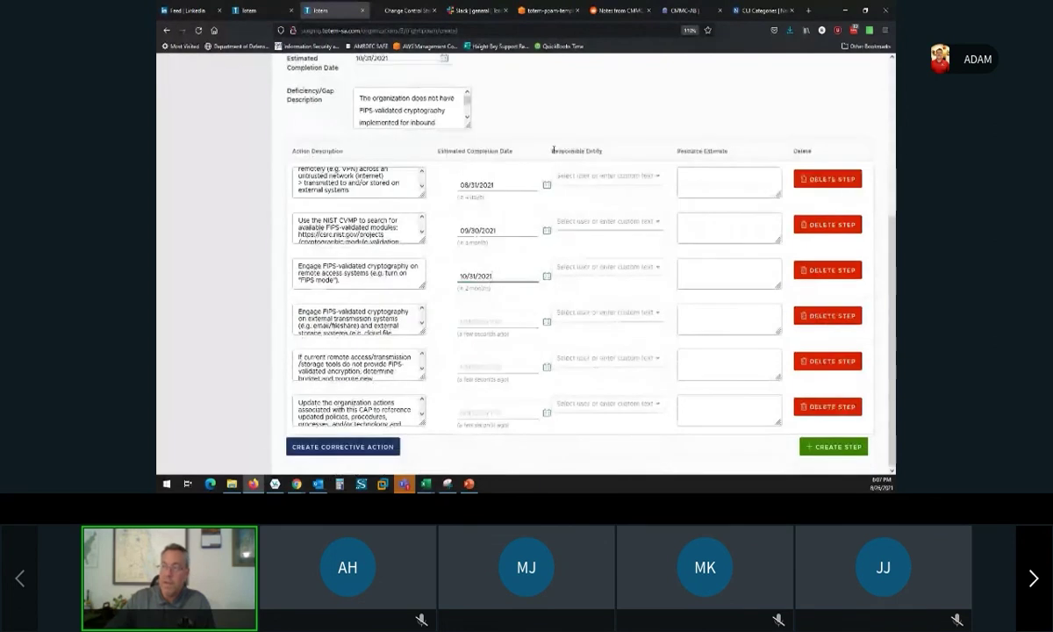
{"action": "left_click_drag", "start_coordinate": [545, 151], "coordinate": [603, 152]}
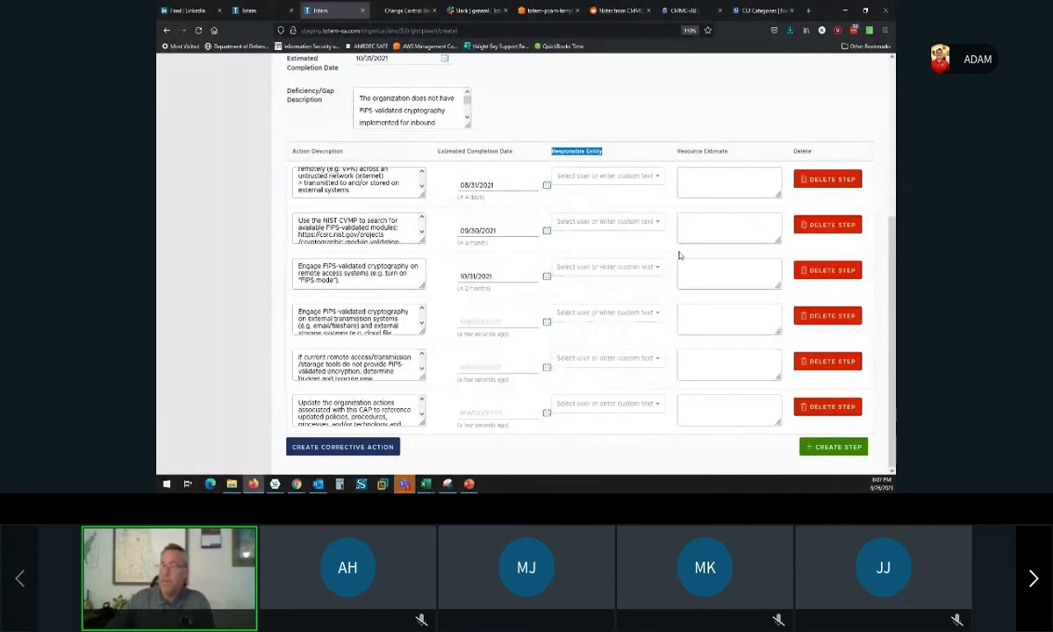
{"action": "left_click", "coordinate": [710, 185]}
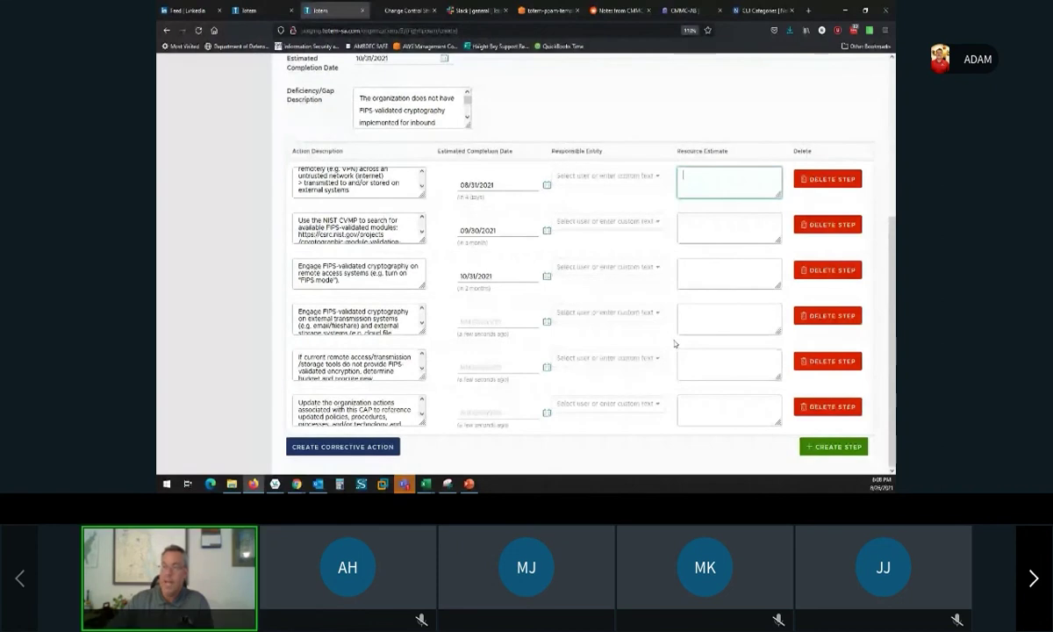
Step: Leave the corrective action form and open the control status list for all control families
{"action": "scroll", "coordinate": [675, 343], "scroll_direction": "up", "scroll_amount": 5}
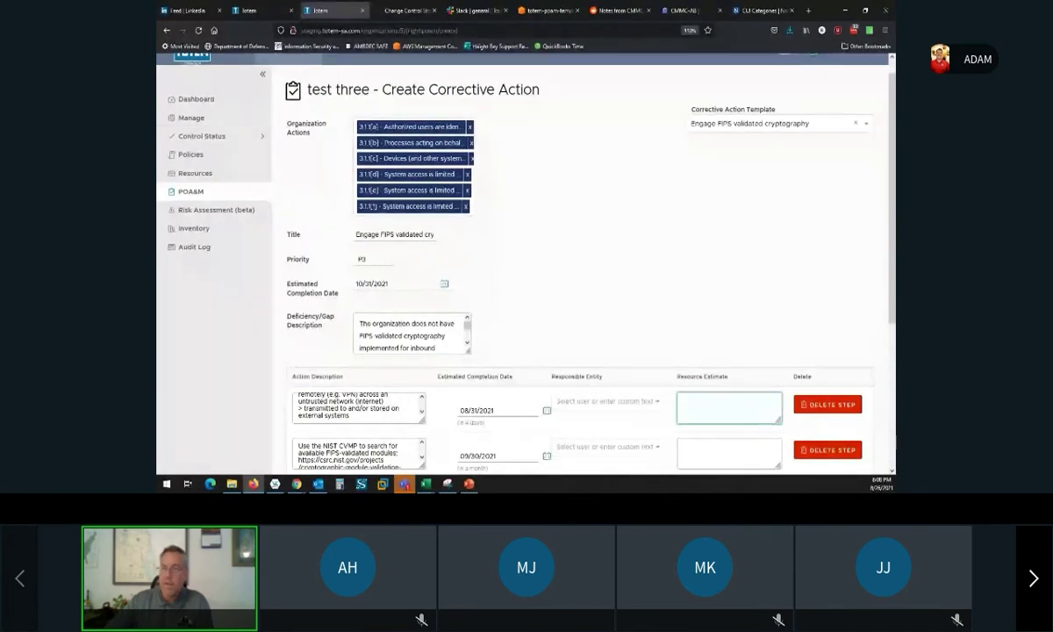
{"action": "left_click", "coordinate": [216, 135]}
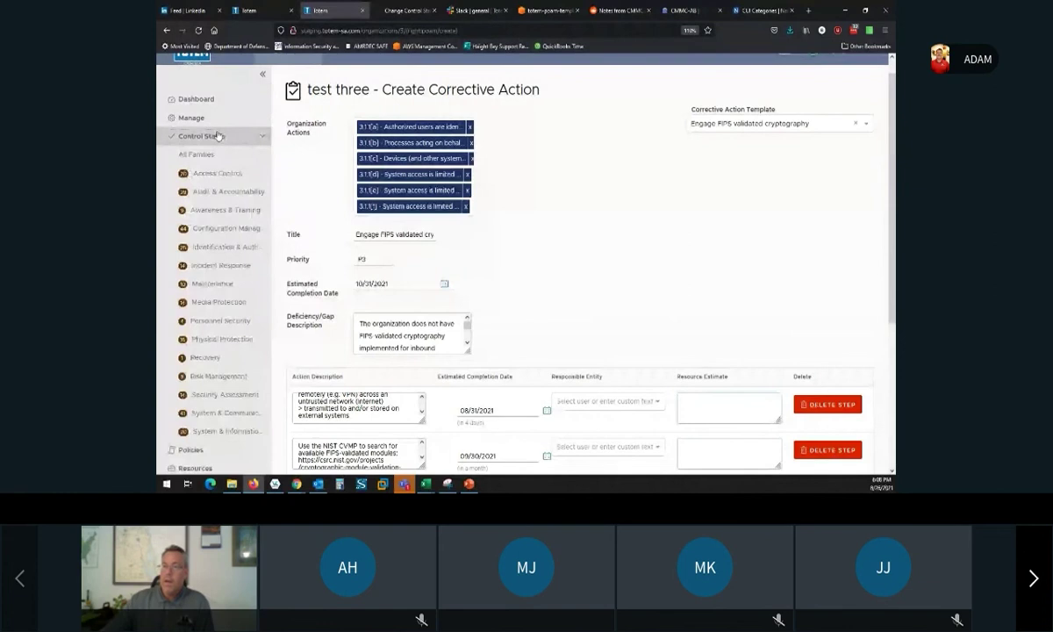
{"action": "scroll", "coordinate": [692, 242], "scroll_direction": "down", "scroll_amount": 1}
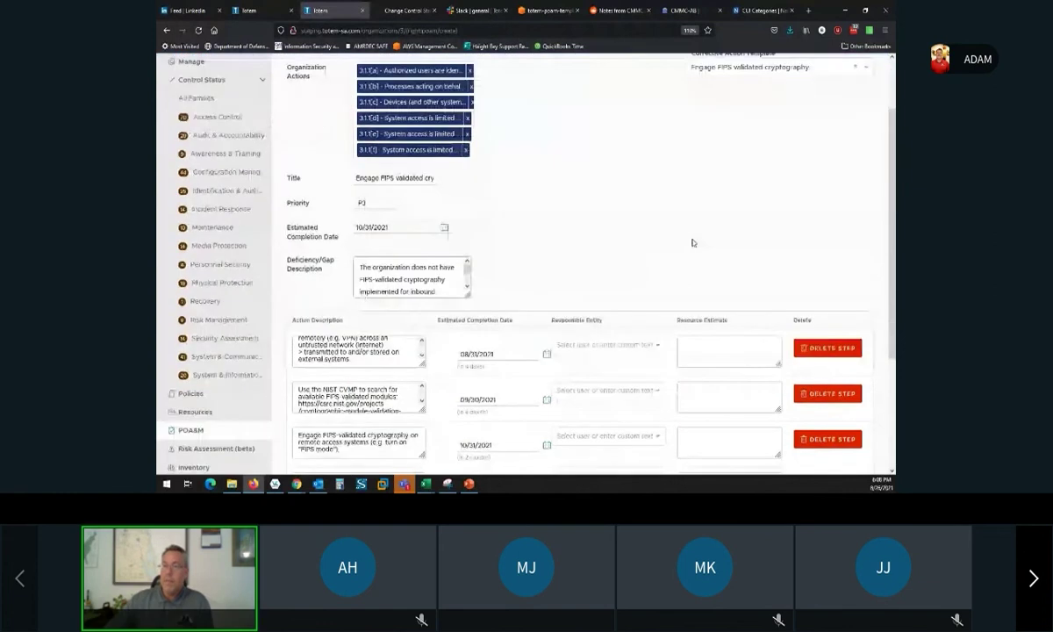
{"action": "scroll", "coordinate": [693, 242], "scroll_direction": "up", "scroll_amount": 1}
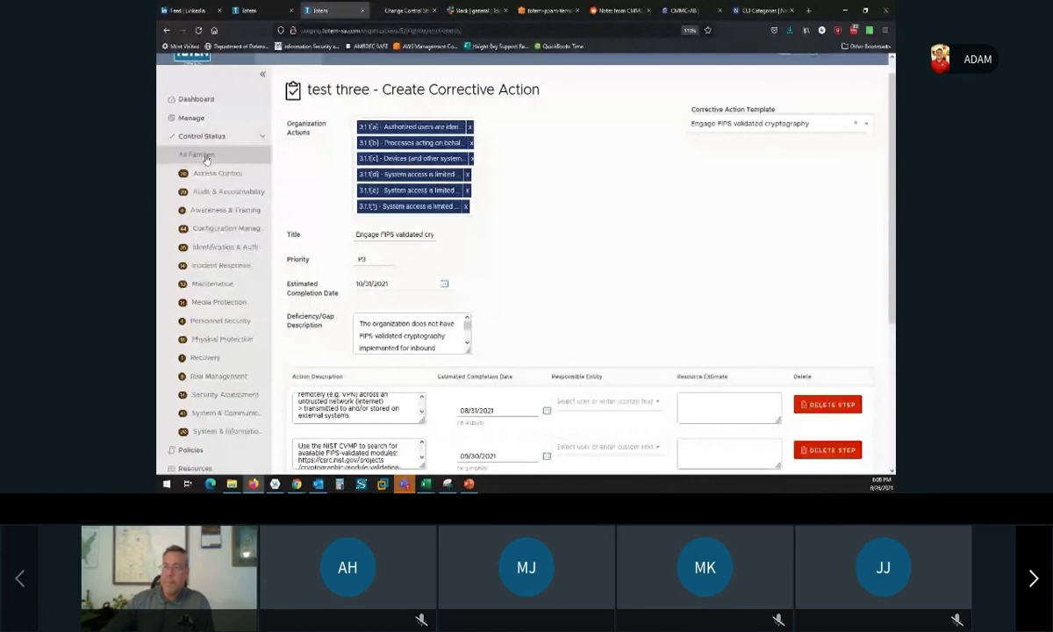
{"action": "left_click", "coordinate": [207, 158]}
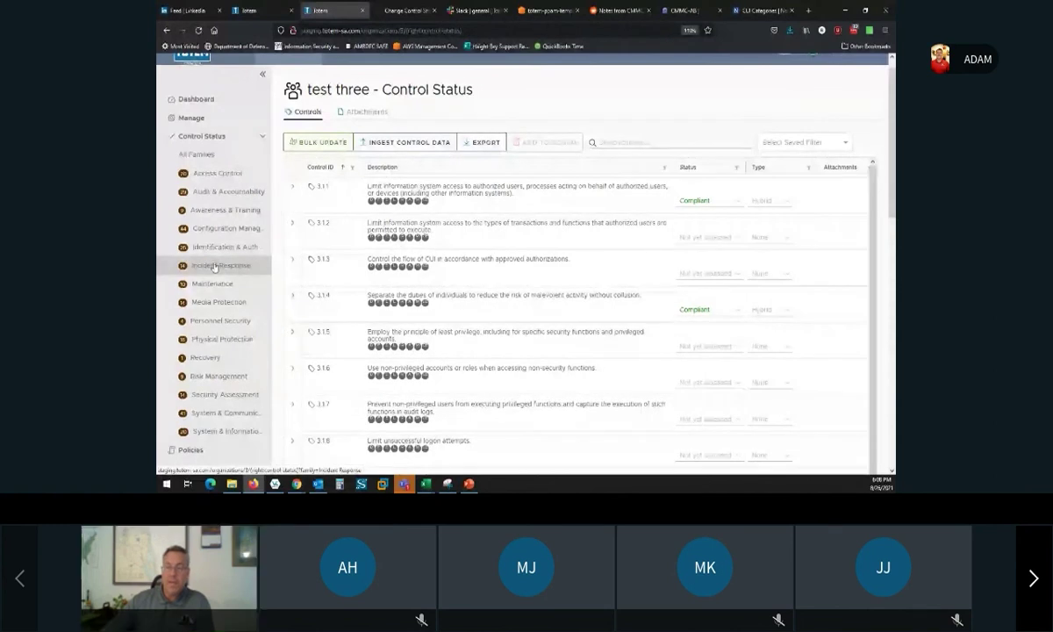
Step: Expand control 3.1.1 to view its organization actions and collapse it again
{"action": "left_click", "coordinate": [188, 180]}
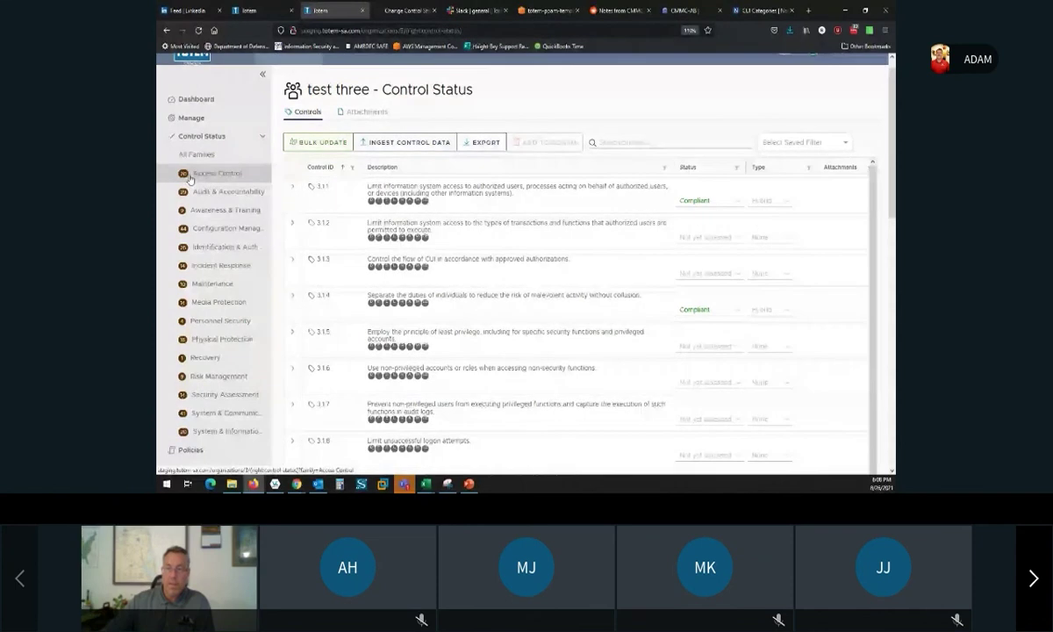
{"action": "left_click", "coordinate": [292, 186]}
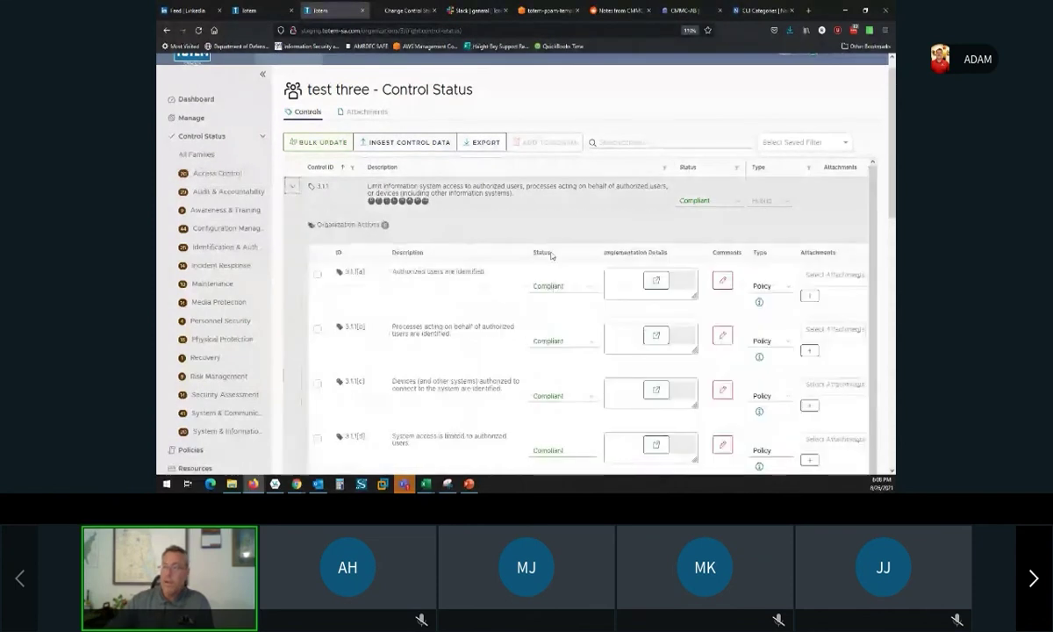
{"action": "left_click", "coordinate": [292, 187]}
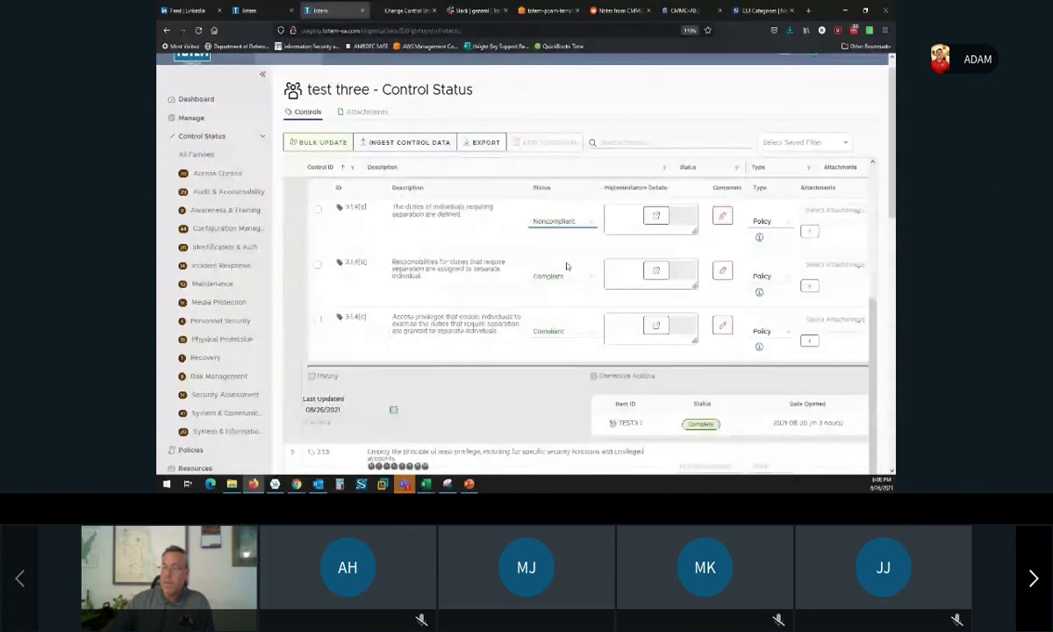
Step: Set the status of organization actions 3.1.4[b] and 3.1.4[c] to Noncompliant
{"action": "left_click", "coordinate": [561, 276]}
{"action": "left_click", "coordinate": [553, 314]}
{"action": "left_click", "coordinate": [552, 330]}
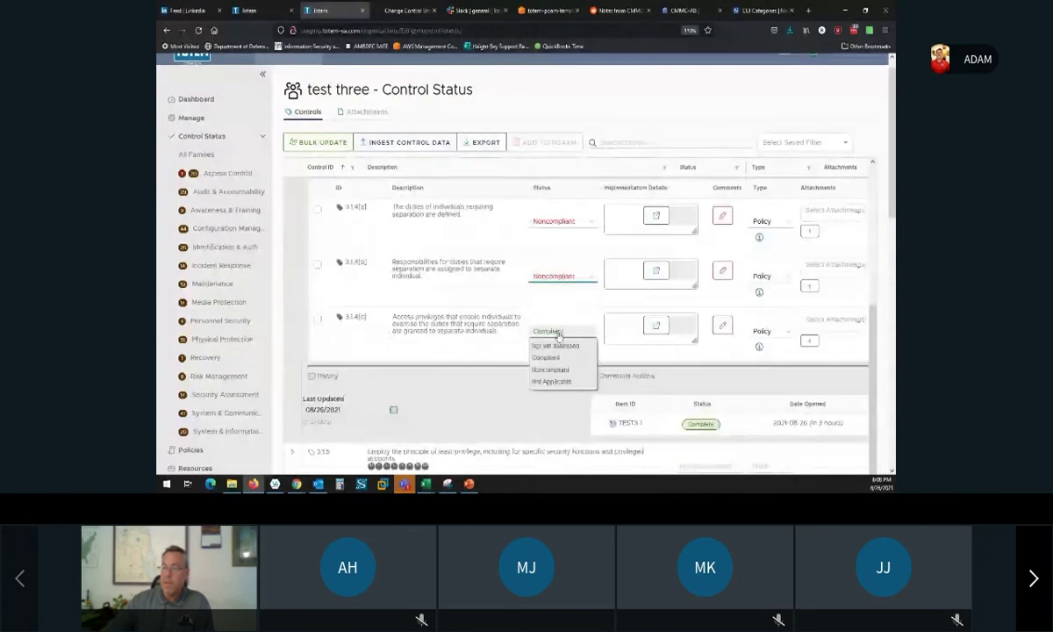
{"action": "left_click", "coordinate": [556, 370]}
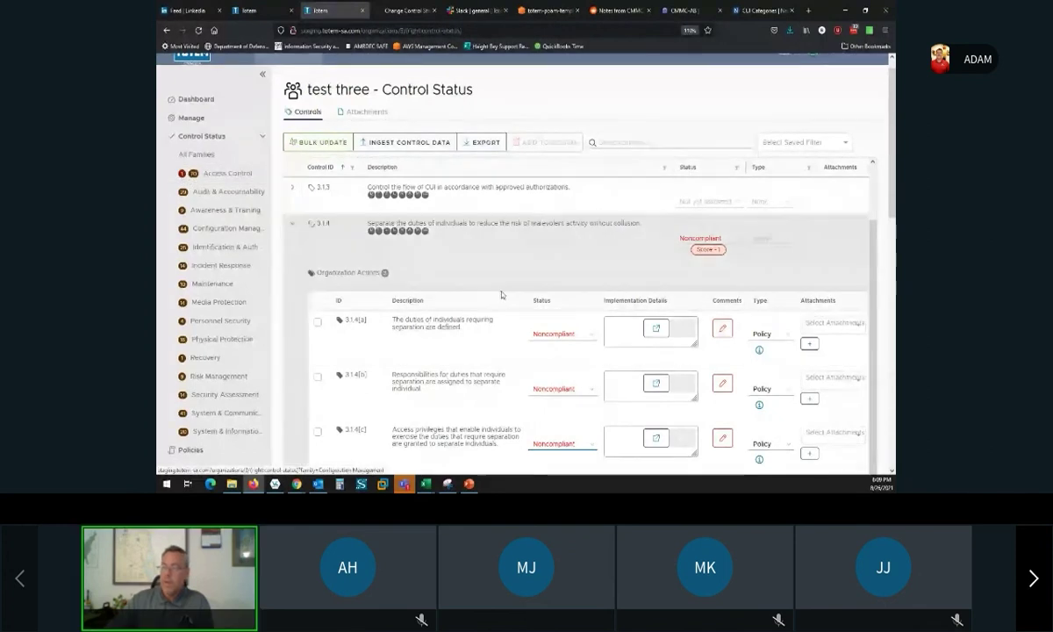
Step: Enter "deets" as the implementation details of organization action 3.1.4[a] and save them from the enlarged details editor
{"action": "scroll", "coordinate": [498, 296], "scroll_direction": "down", "scroll_amount": 1}
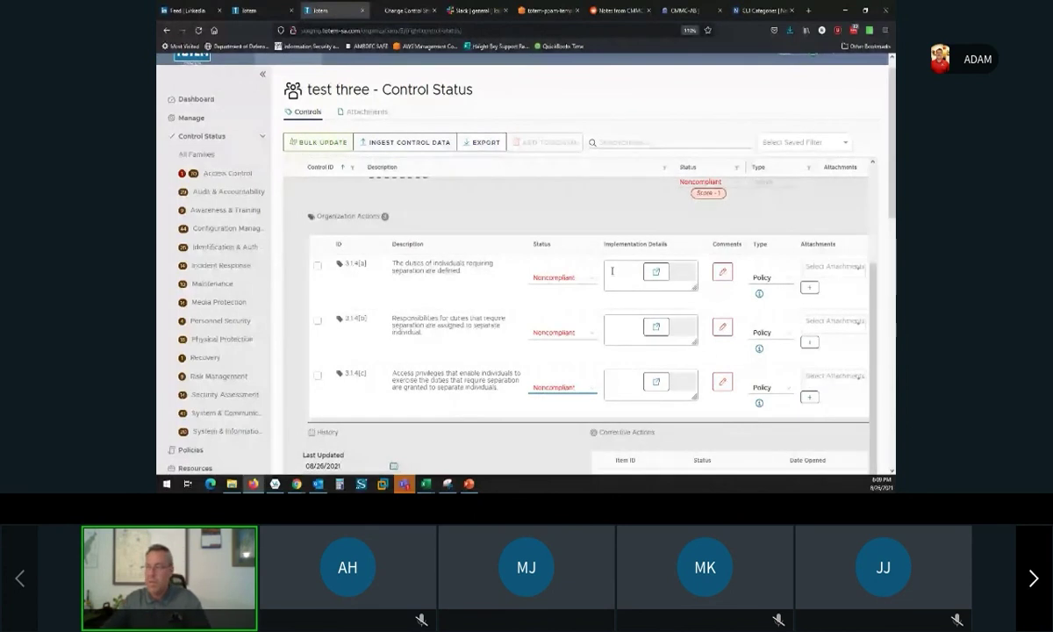
{"action": "left_click", "coordinate": [611, 271]}
{"action": "type", "text": "deets"}
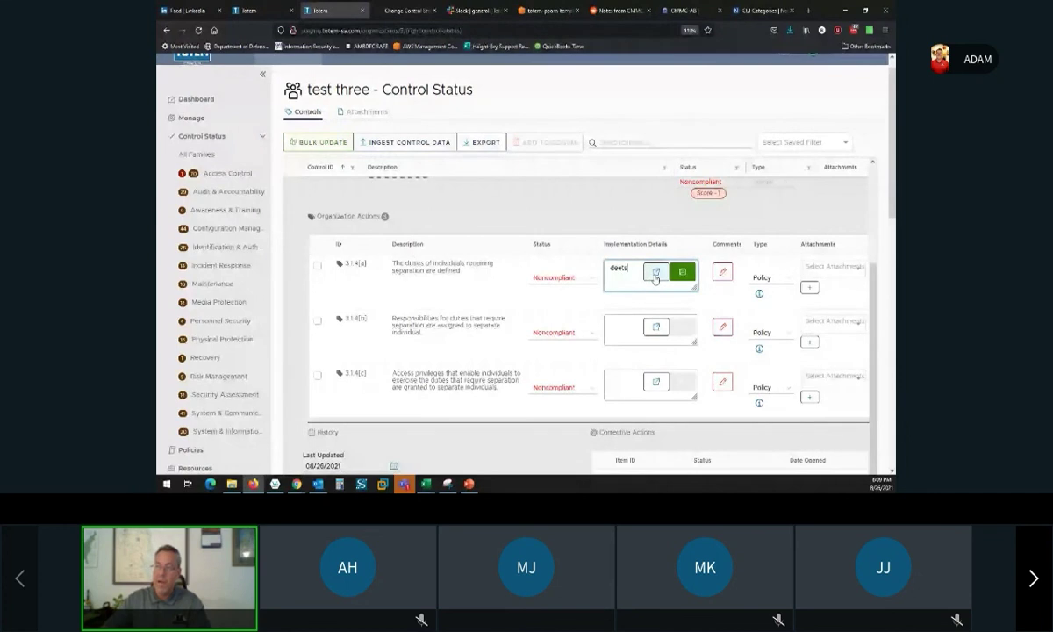
{"action": "left_click", "coordinate": [655, 274]}
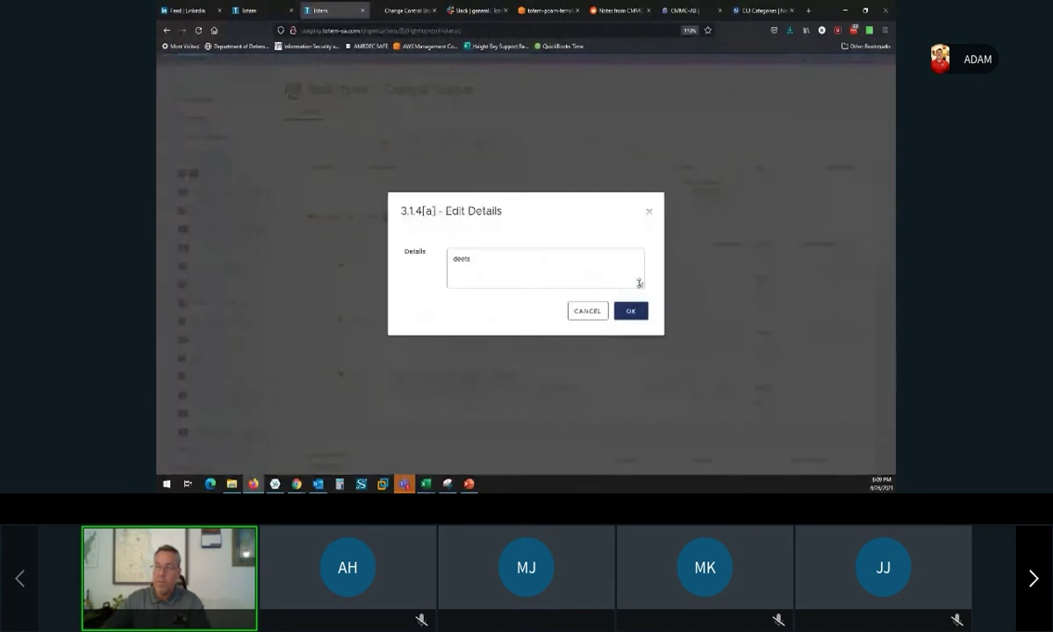
{"action": "left_click_drag", "start_coordinate": [640, 282], "coordinate": [651, 484]}
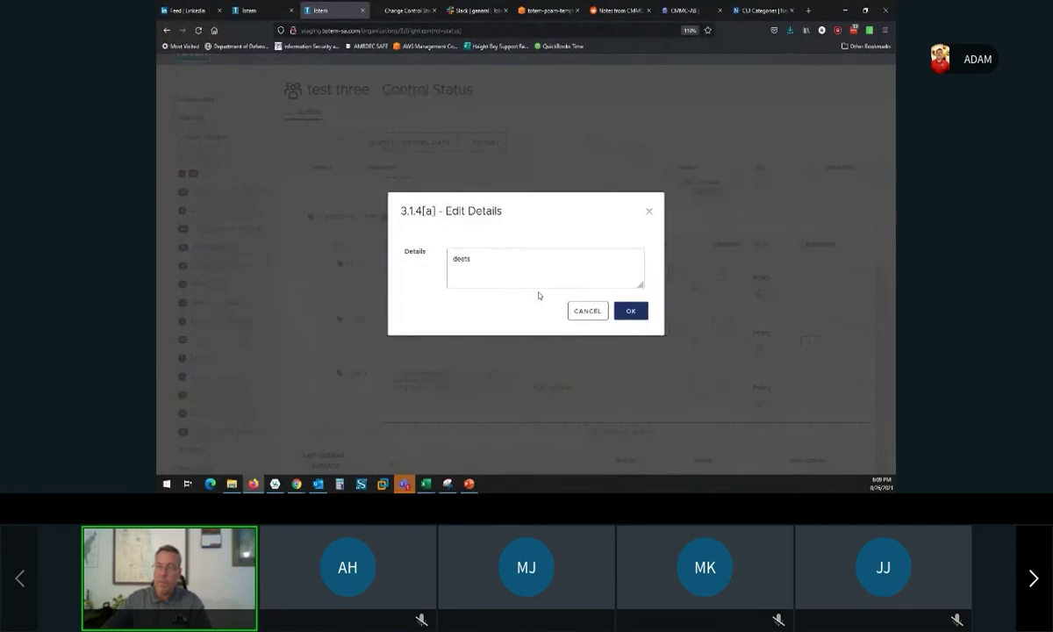
{"action": "left_click", "coordinate": [631, 309]}
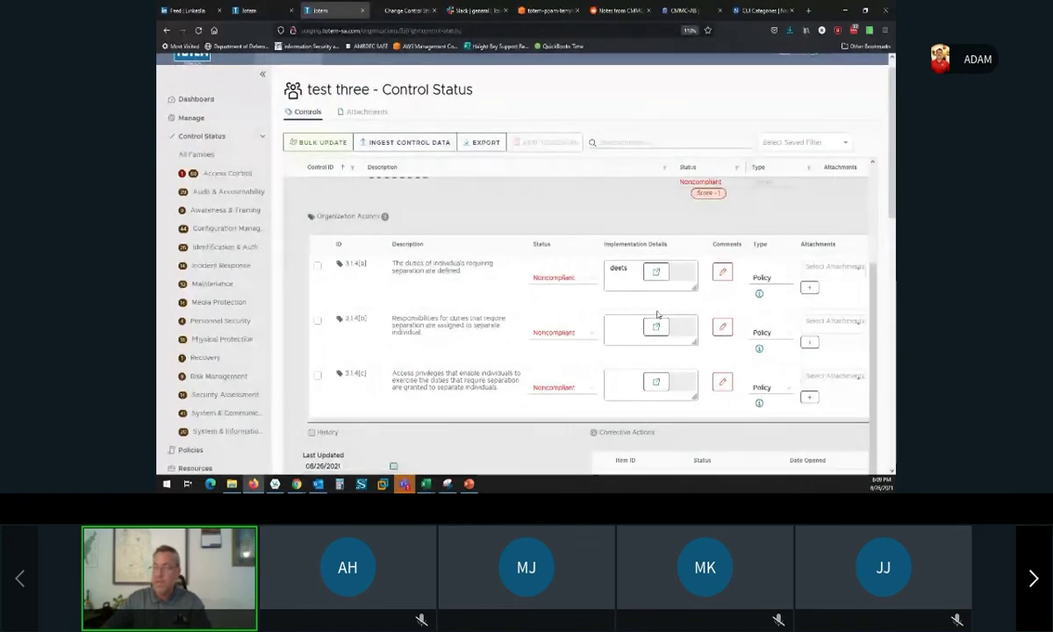
Step: Add the comment "comments" to organization action 3.1.4[a] and save it
{"action": "left_click", "coordinate": [722, 271]}
{"action": "left_click", "coordinate": [503, 266]}
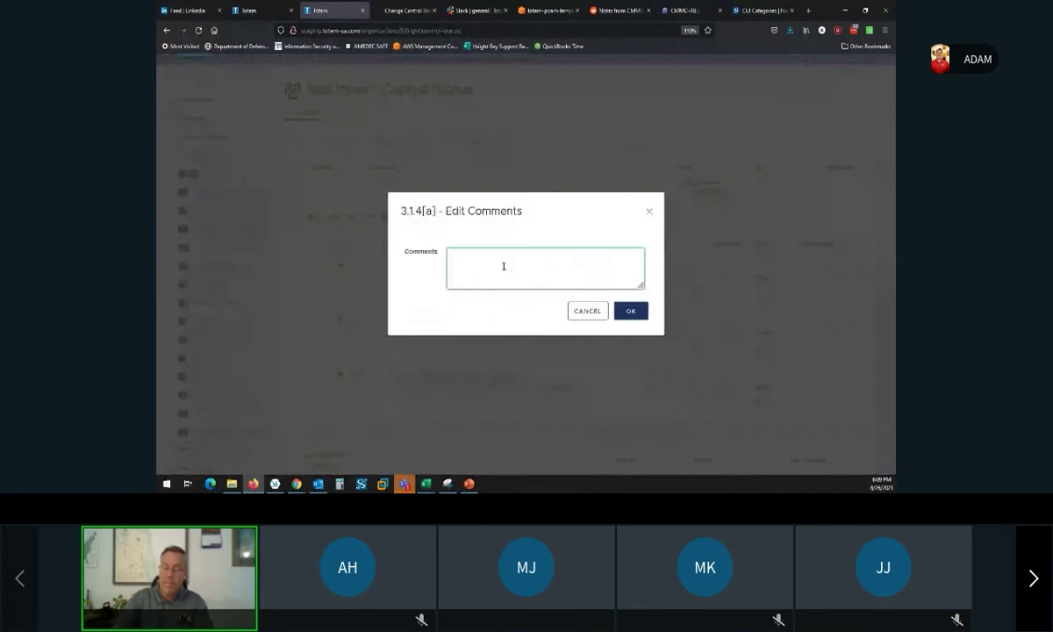
{"action": "type", "text": "comments"}
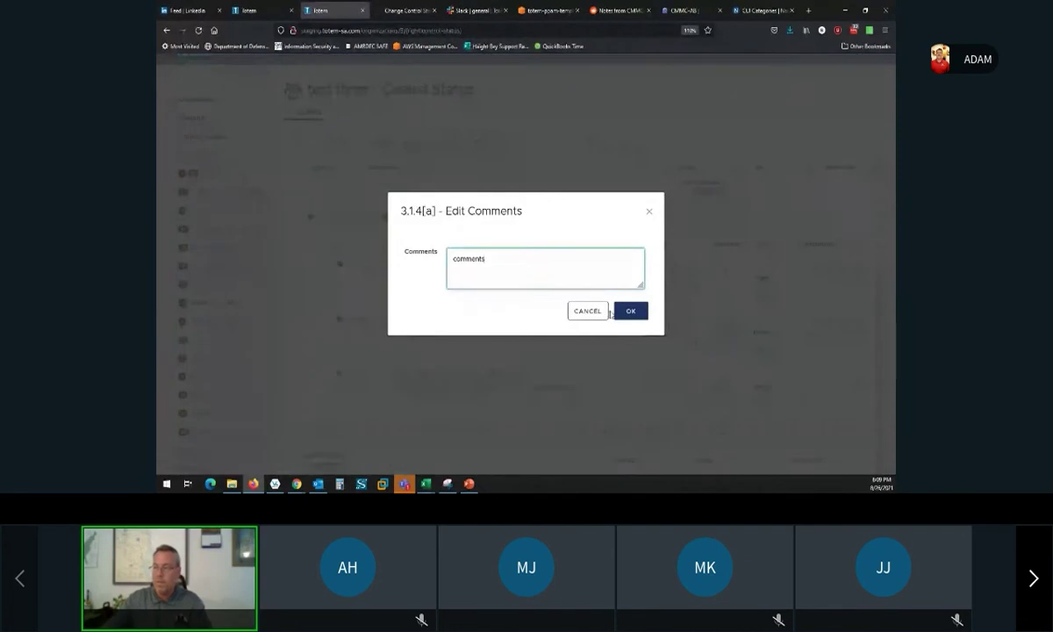
{"action": "left_click", "coordinate": [631, 311]}
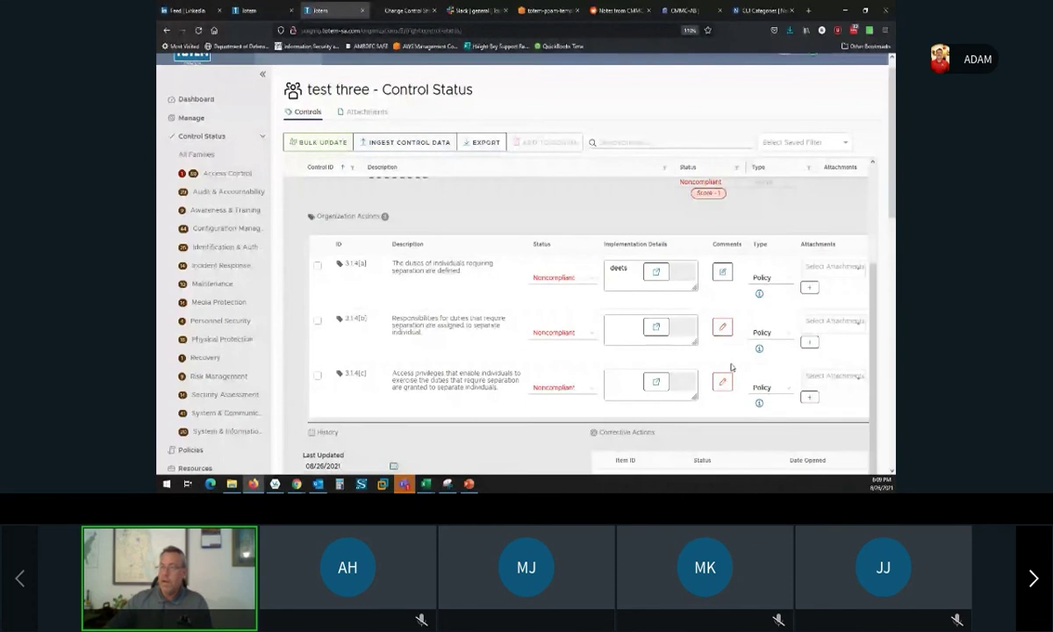
{"action": "scroll", "coordinate": [731, 367], "scroll_direction": "up", "scroll_amount": 3}
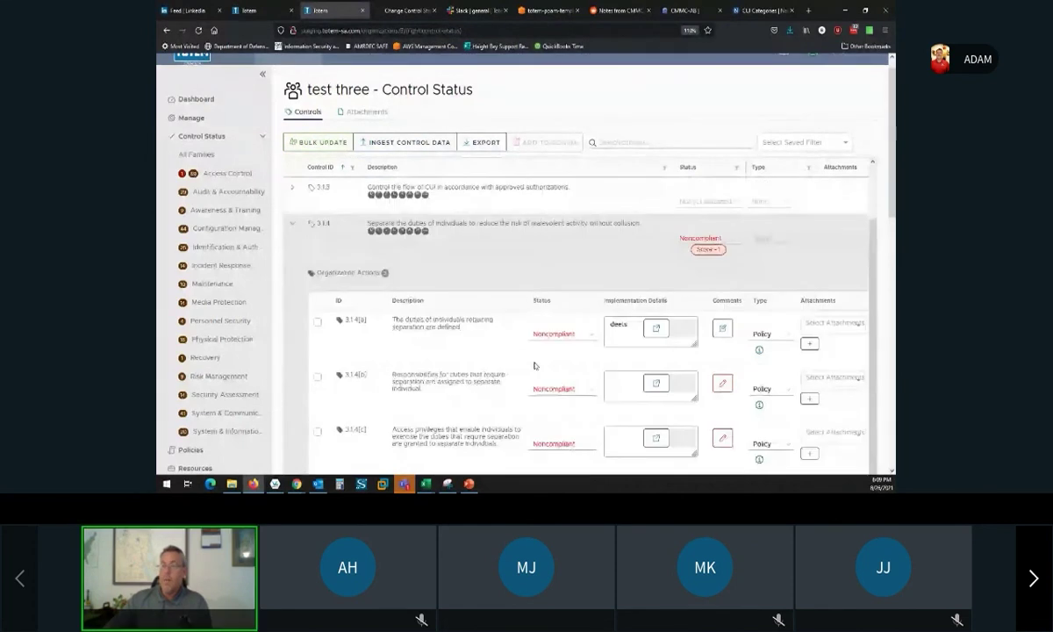
Step: Change the organization's assessment type to Cybersecurity Maturity Model Certification (CMMC) with practice level L3 and save the organization's properties
{"action": "scroll", "coordinate": [535, 365], "scroll_direction": "up", "scroll_amount": 1}
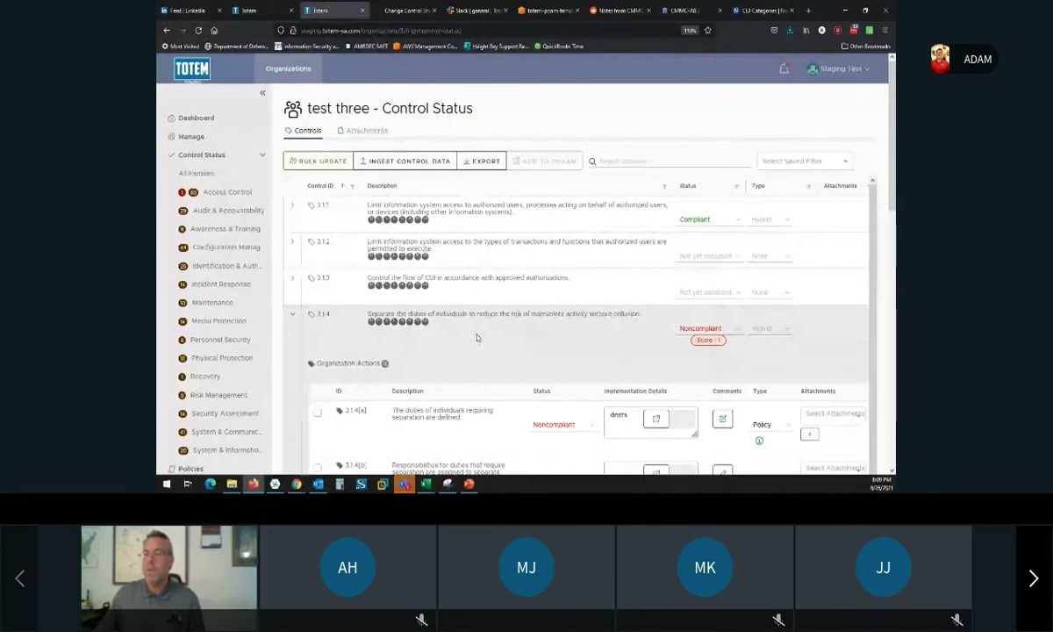
{"action": "left_click", "coordinate": [191, 136]}
{"action": "left_click", "coordinate": [375, 305]}
{"action": "left_click", "coordinate": [411, 335]}
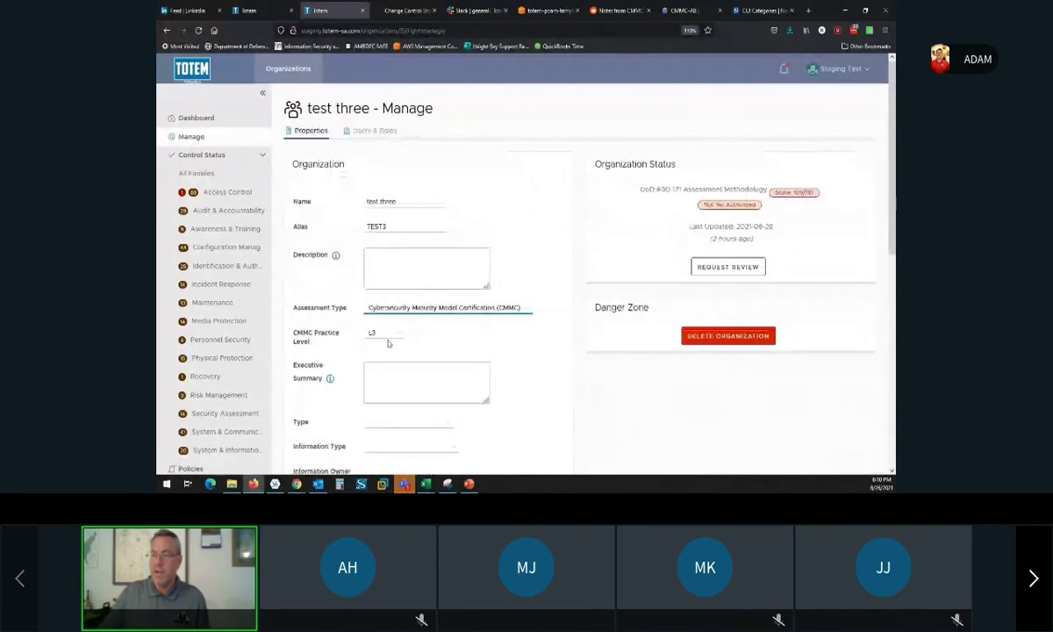
{"action": "scroll", "coordinate": [536, 343], "scroll_direction": "down", "scroll_amount": 5}
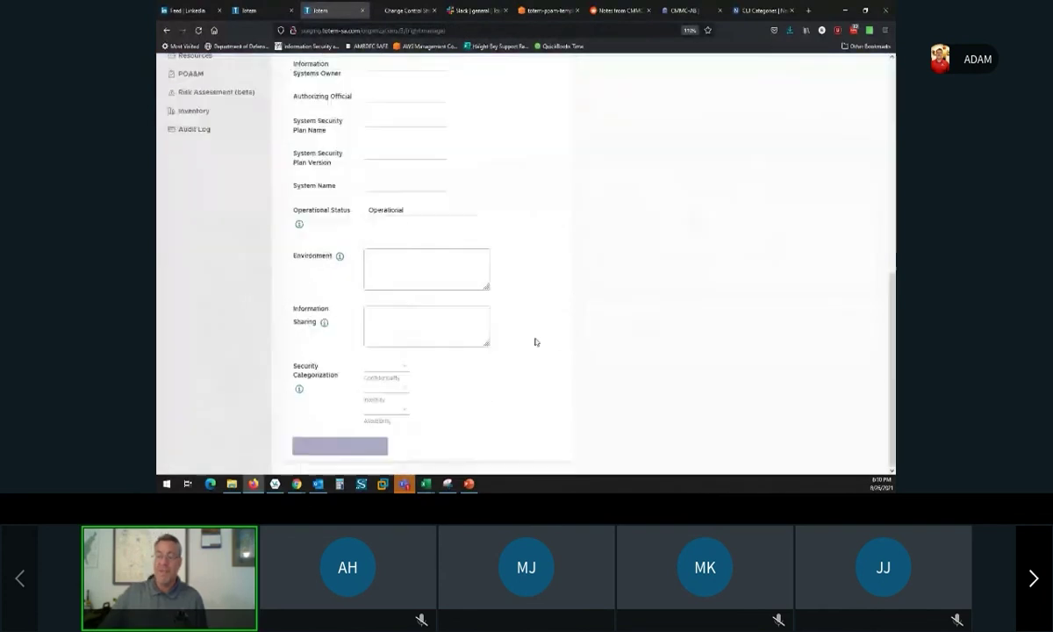
{"action": "scroll", "coordinate": [527, 339], "scroll_direction": "up", "scroll_amount": 1}
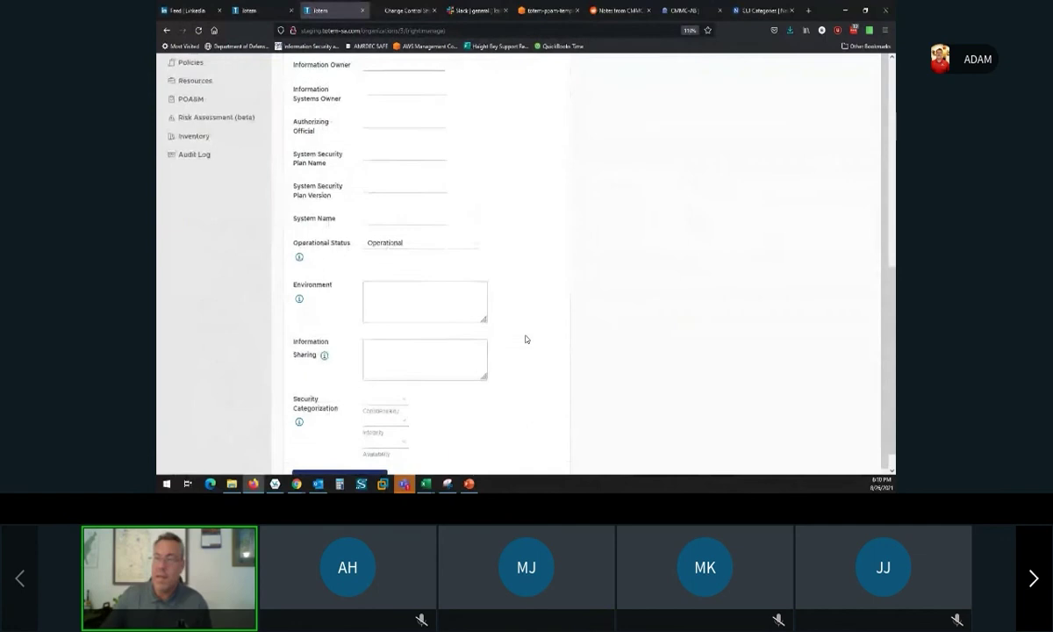
{"action": "scroll", "coordinate": [529, 344], "scroll_direction": "up", "scroll_amount": 3}
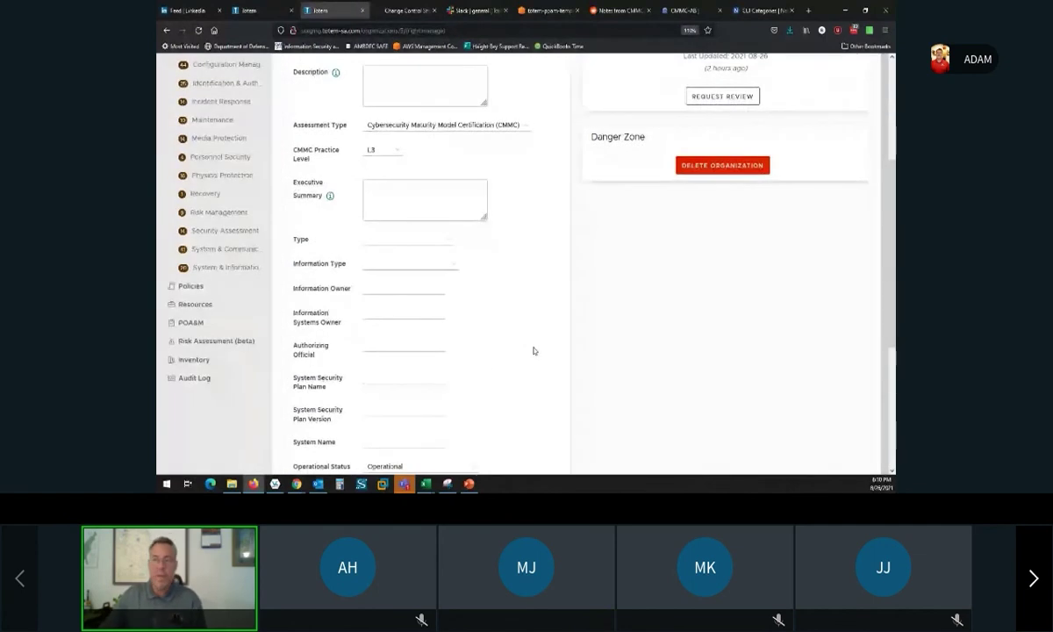
{"action": "scroll", "coordinate": [533, 350], "scroll_direction": "up", "scroll_amount": 2}
{"action": "scroll", "coordinate": [532, 350], "scroll_direction": "up", "scroll_amount": 3}
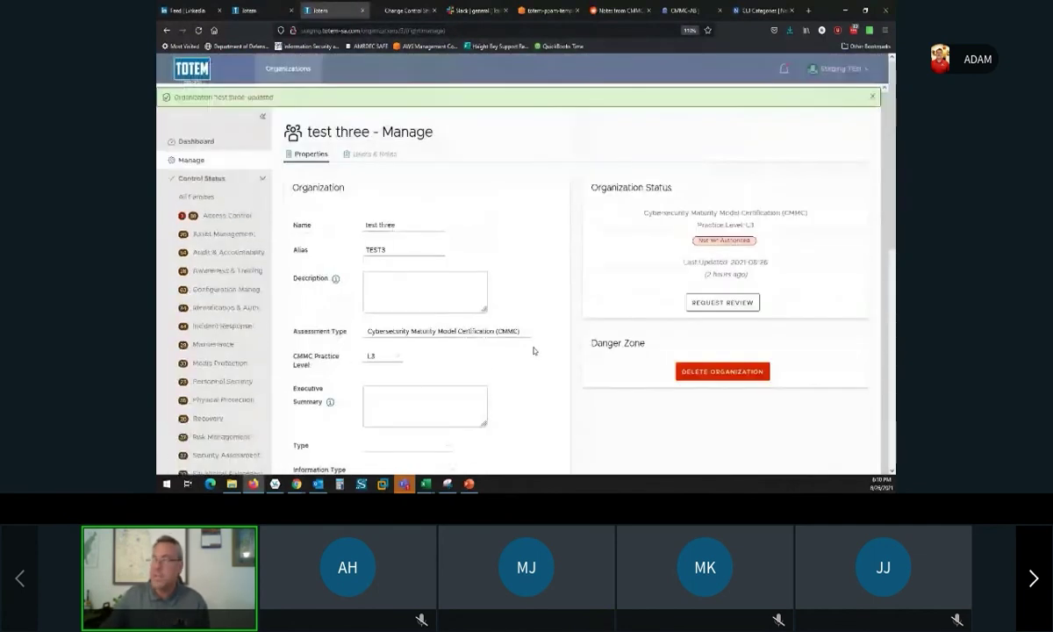
{"action": "left_click", "coordinate": [873, 98]}
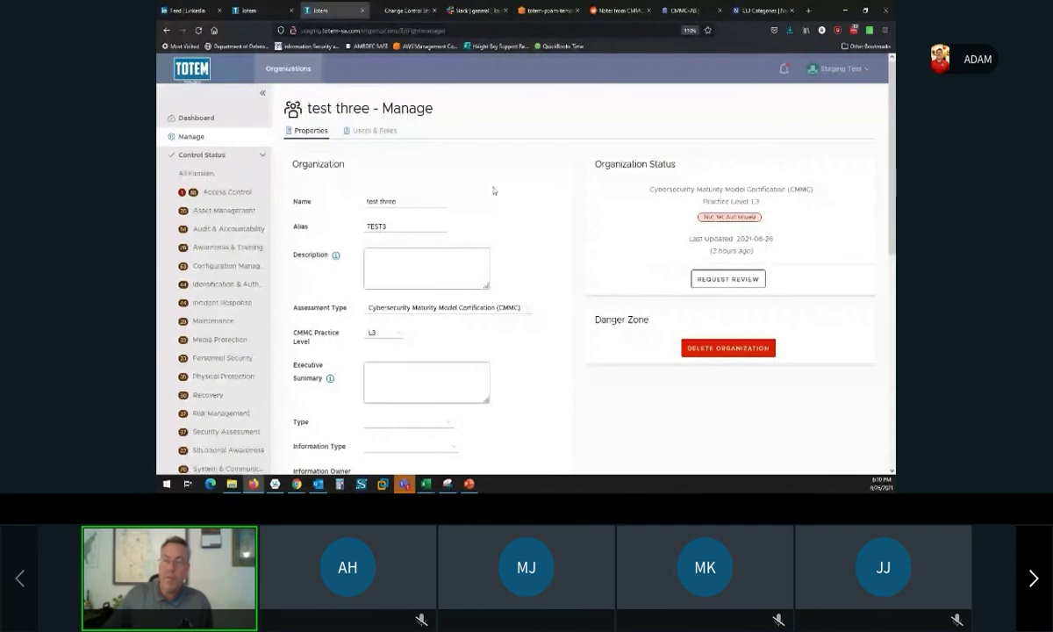
Step: Show the Access Control family's practices and filter their practice IDs, first by .999 and finally by .997
{"action": "left_click", "coordinate": [224, 193]}
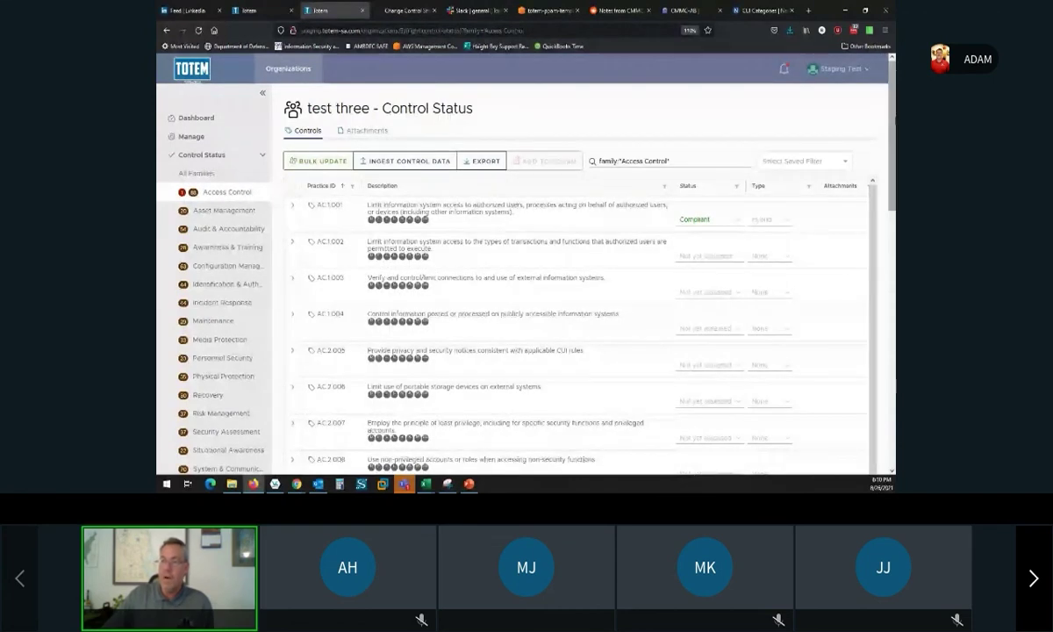
{"action": "left_click", "coordinate": [353, 187]}
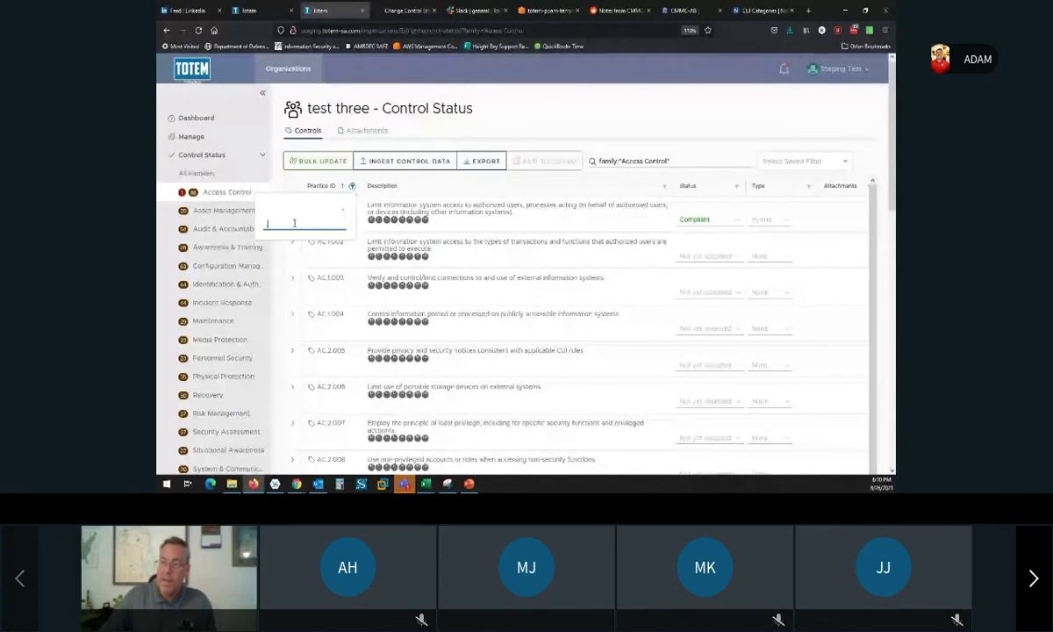
{"action": "type", "text": "999"}
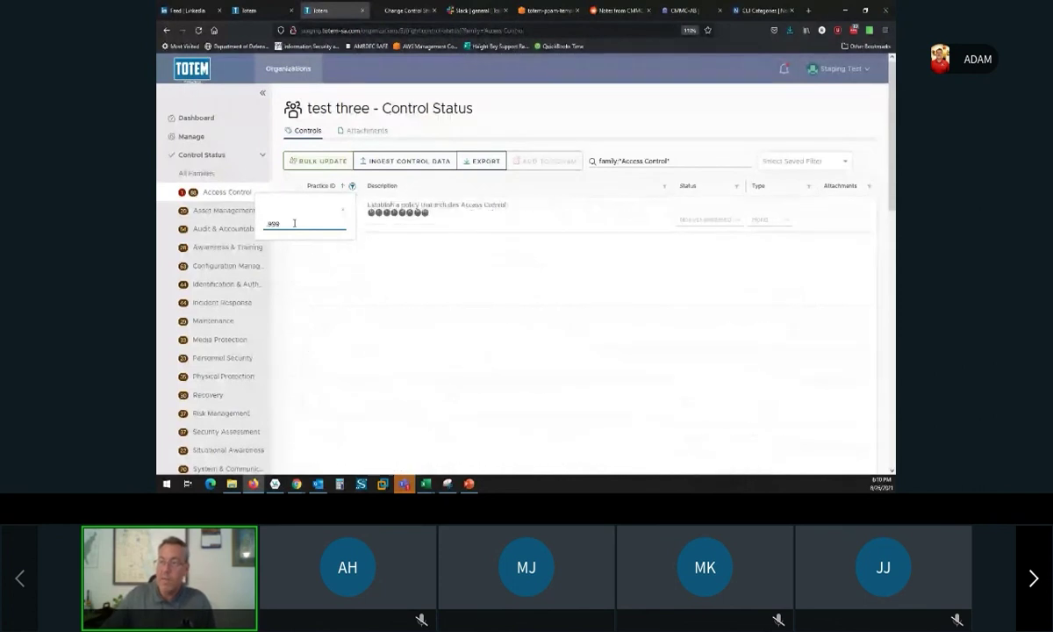
{"action": "key", "text": "BackSpace"}
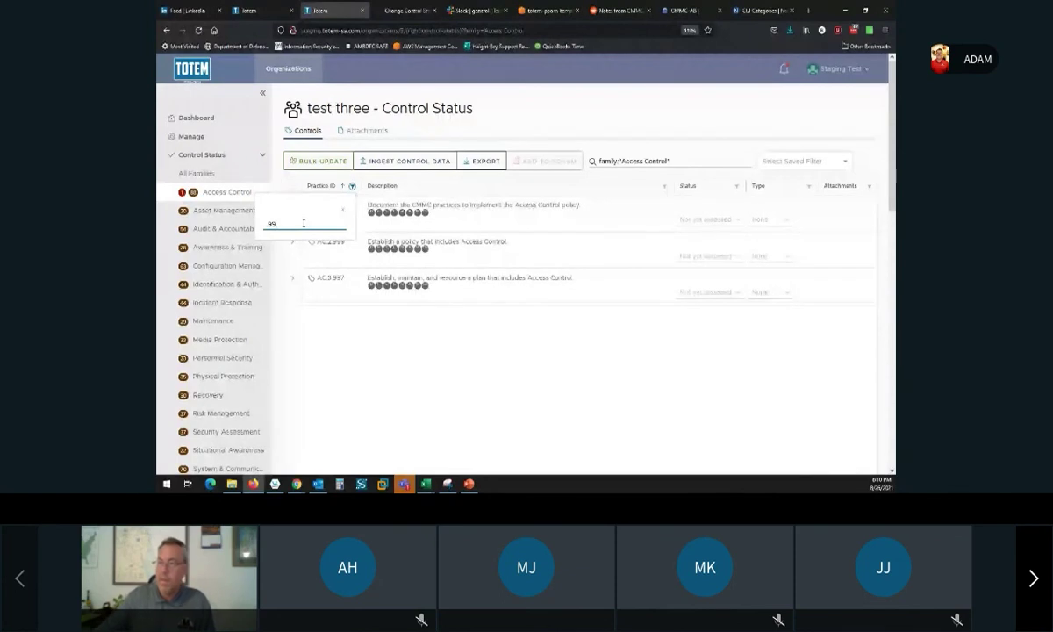
{"action": "type", "text": "7"}
{"action": "left_click", "coordinate": [344, 212]}
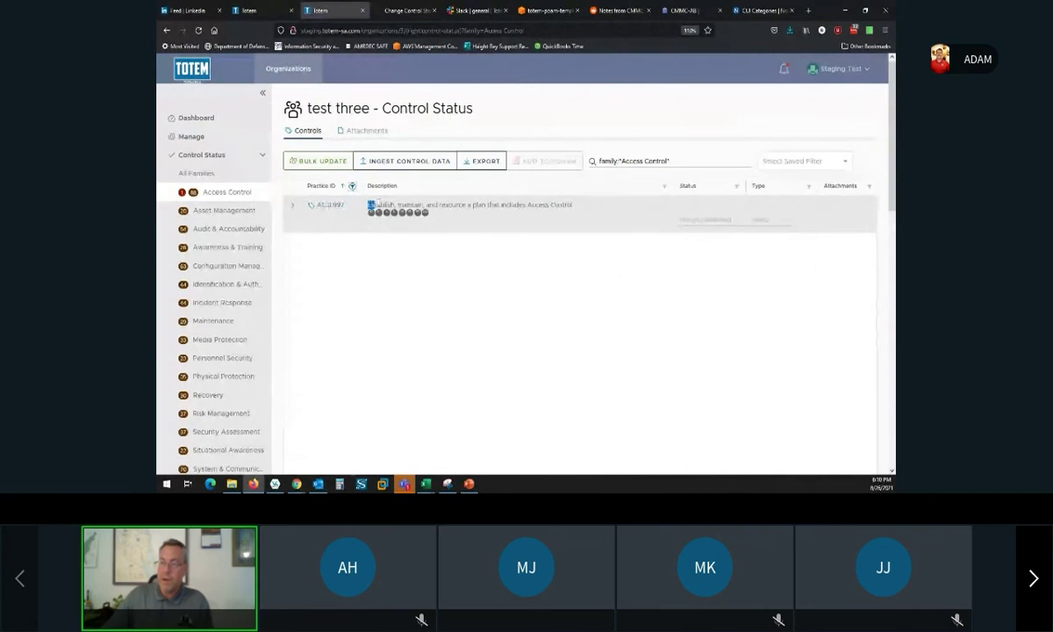
Step: Expand practice AC.3.997 to review its description and organization actions, and collapse it again
{"action": "left_click_drag", "start_coordinate": [368, 203], "coordinate": [379, 232]}
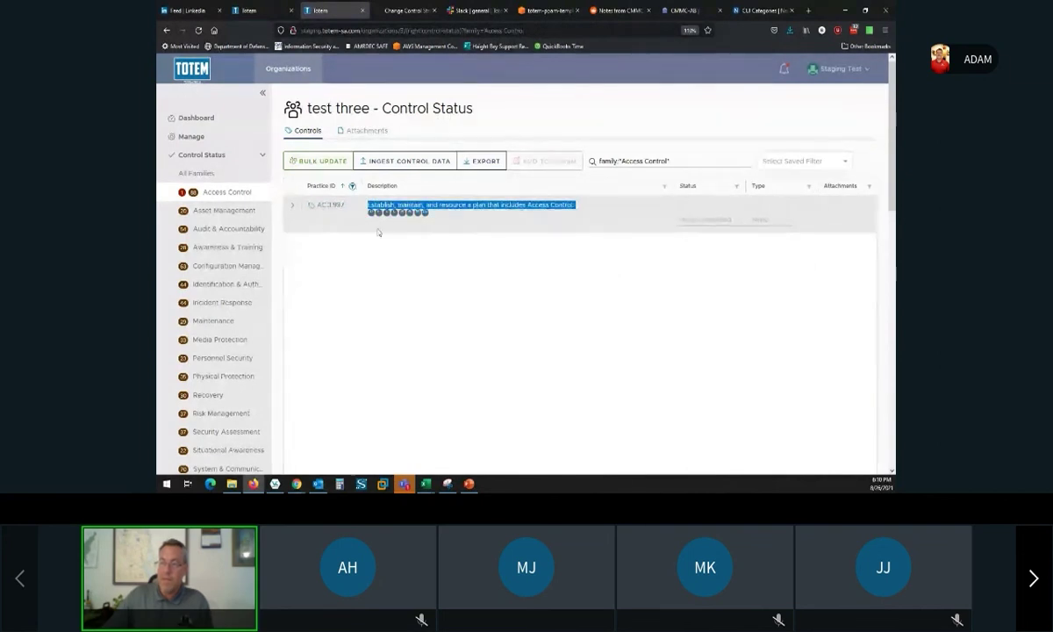
{"action": "left_click", "coordinate": [291, 205]}
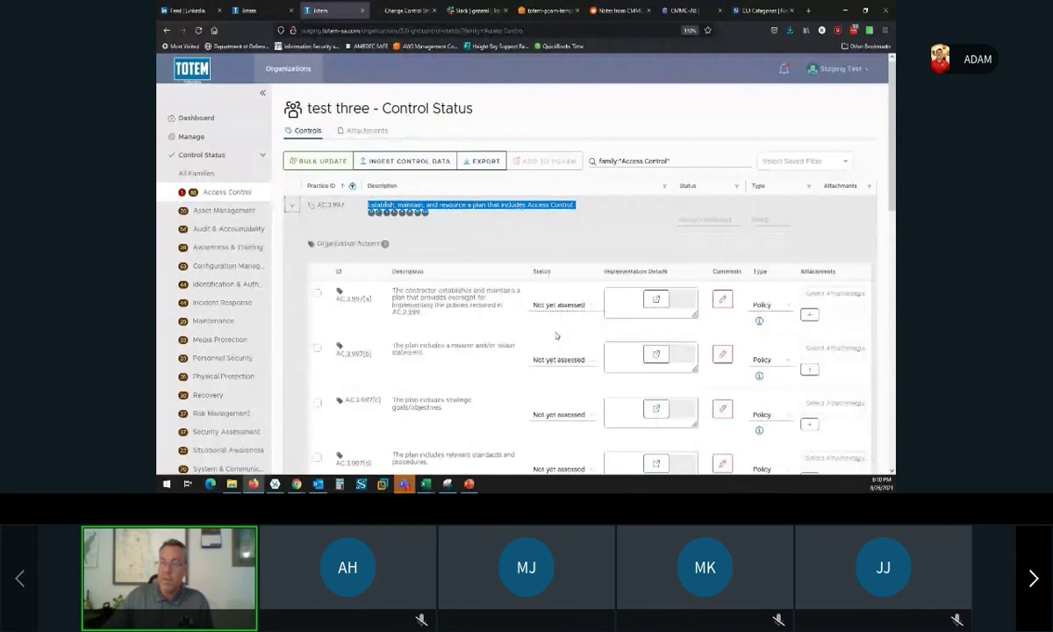
{"action": "scroll", "coordinate": [555, 335], "scroll_direction": "down", "scroll_amount": 3}
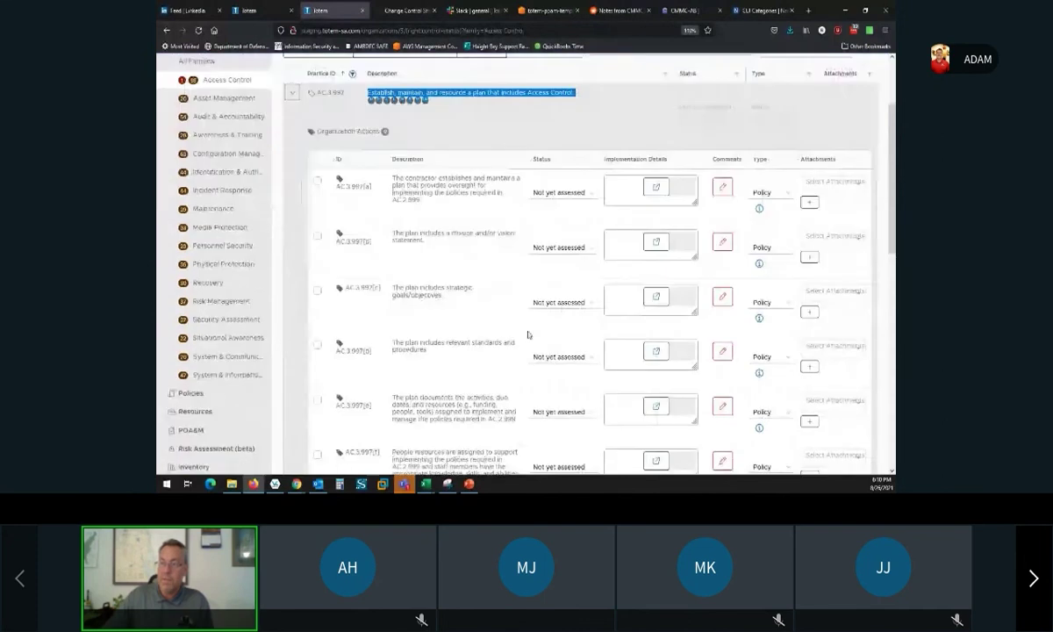
{"action": "scroll", "coordinate": [529, 334], "scroll_direction": "down", "scroll_amount": 1}
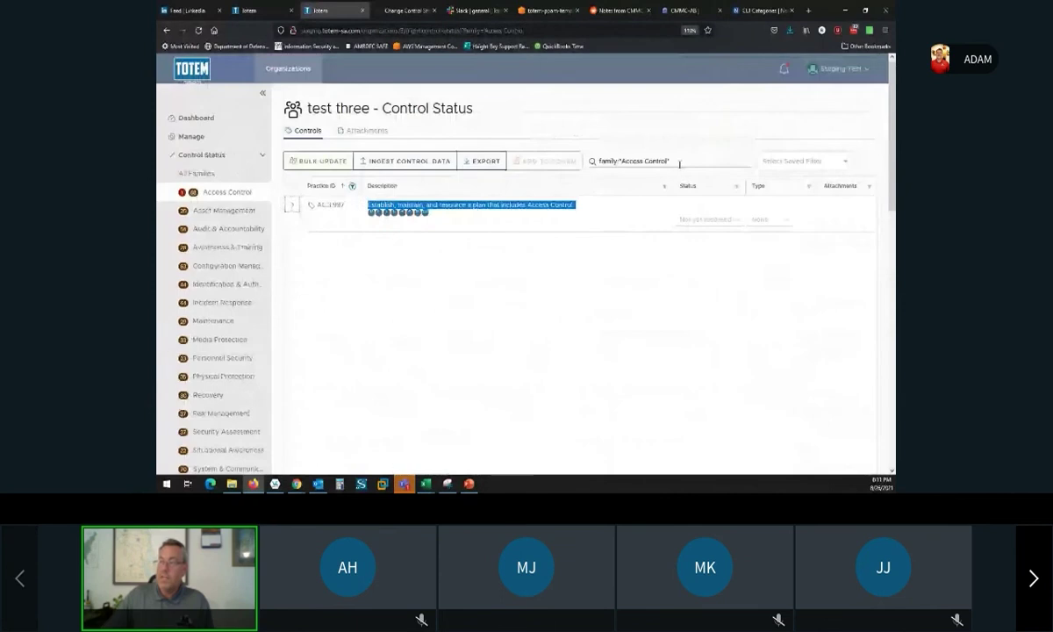
Step: Remove the Access Control family search criterion, keeping the .997 practice ID filter applied across all families
{"action": "left_click_drag", "start_coordinate": [680, 163], "coordinate": [593, 162]}
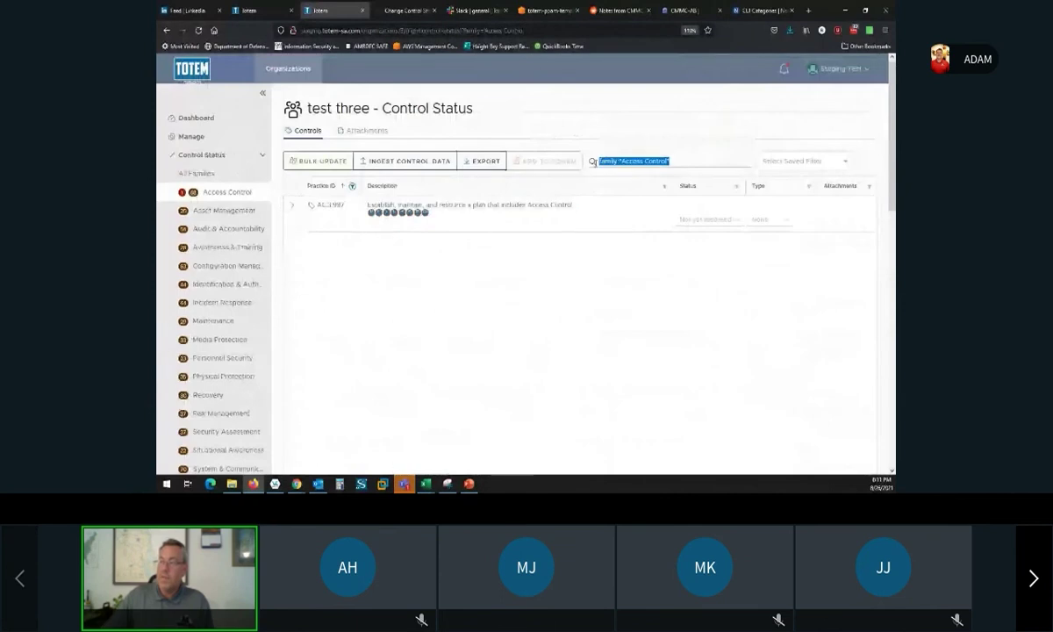
{"action": "key", "text": "BackSpace"}
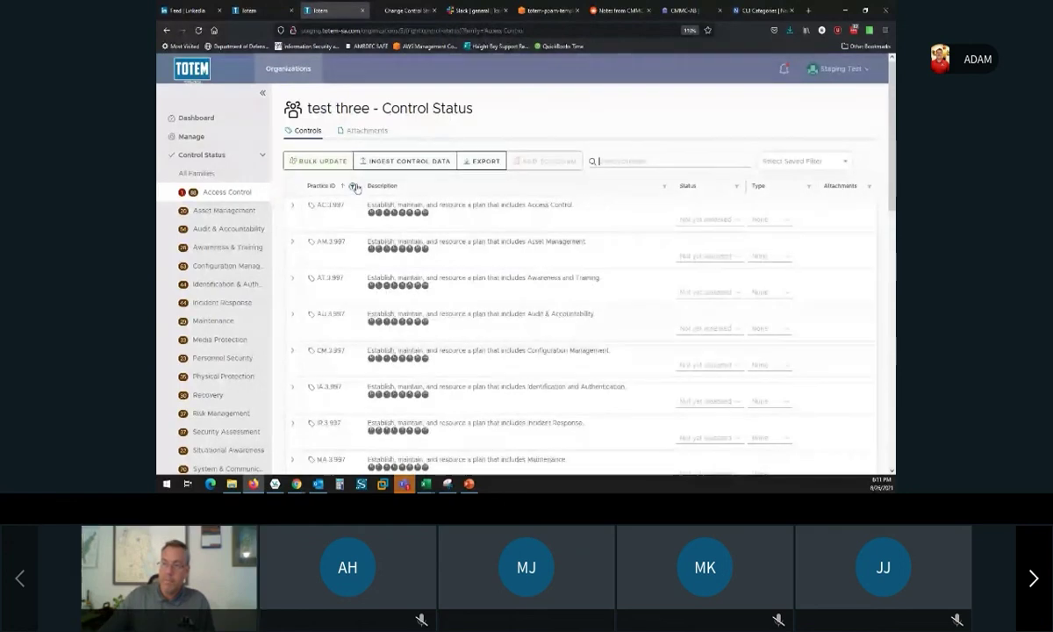
{"action": "left_click", "coordinate": [352, 186]}
{"action": "type", "text": ".997"}
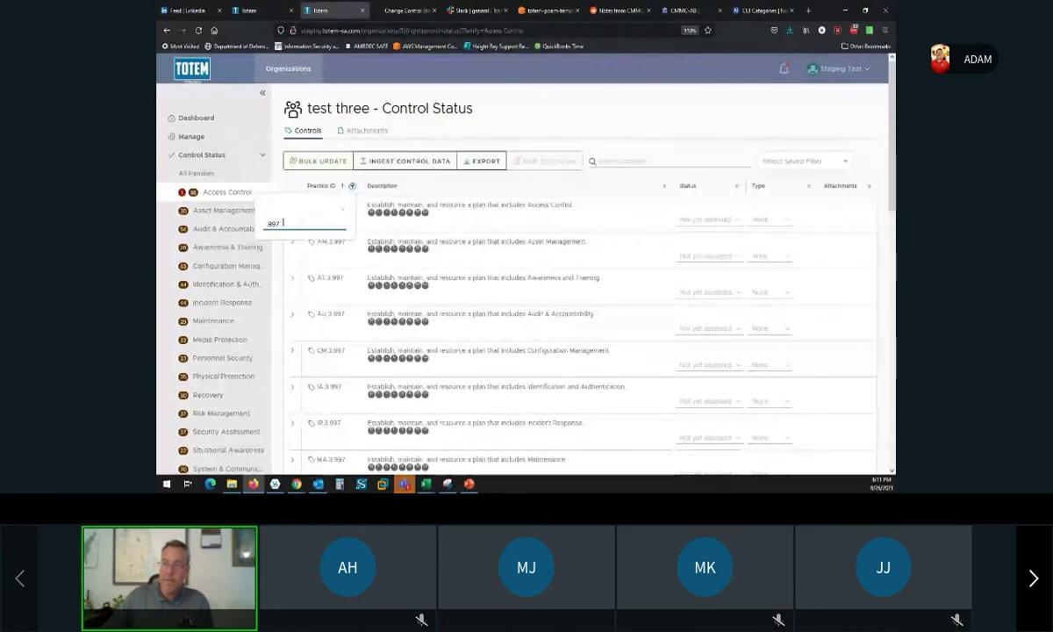
{"action": "left_click", "coordinate": [657, 116]}
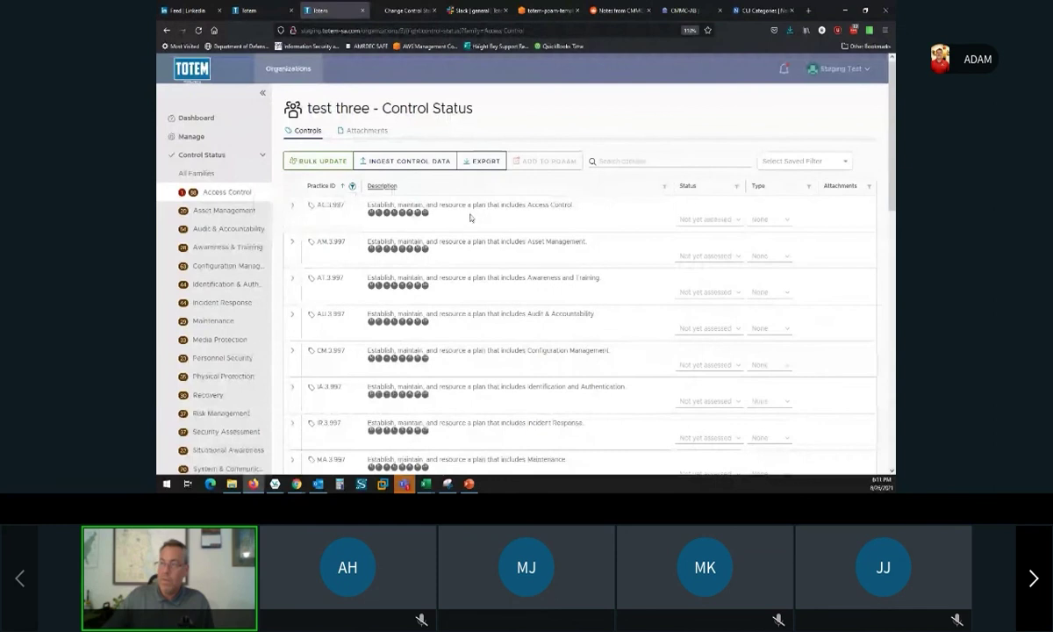
Step: Save the current .997 filter under the name "997 Controls" and display the list of saved filters
{"action": "left_click", "coordinate": [808, 186]}
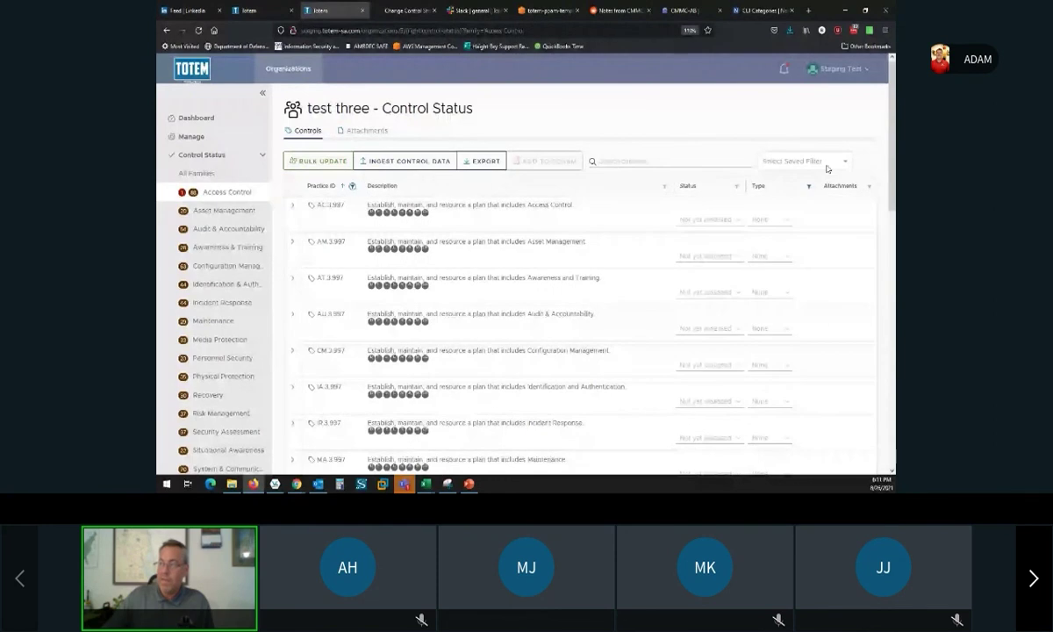
{"action": "left_click", "coordinate": [827, 165]}
{"action": "left_click", "coordinate": [784, 220]}
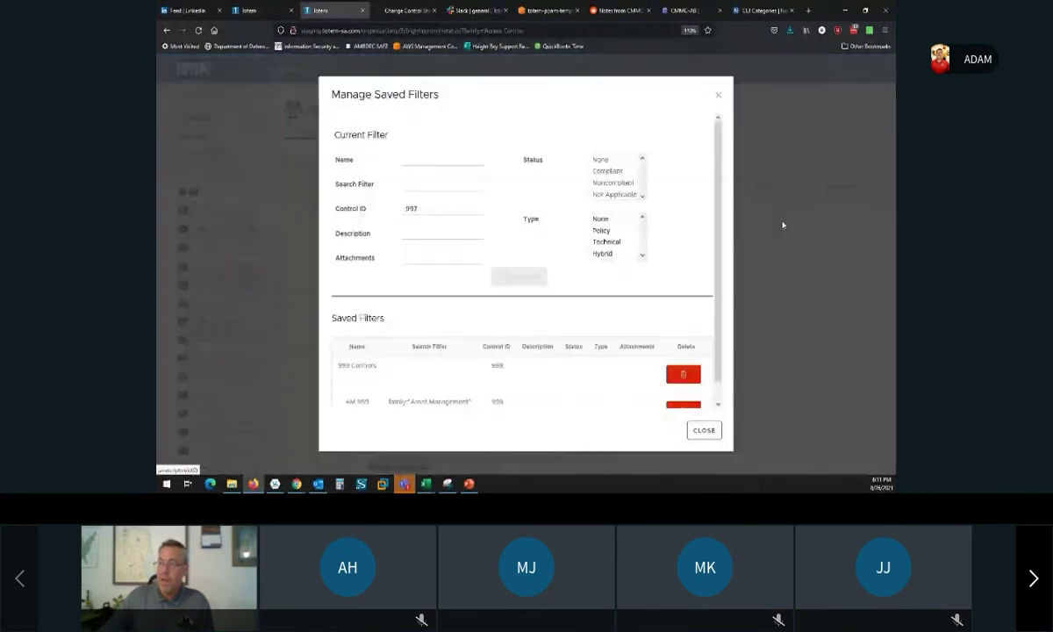
{"action": "left_click", "coordinate": [446, 165]}
{"action": "type", "text": "99"}
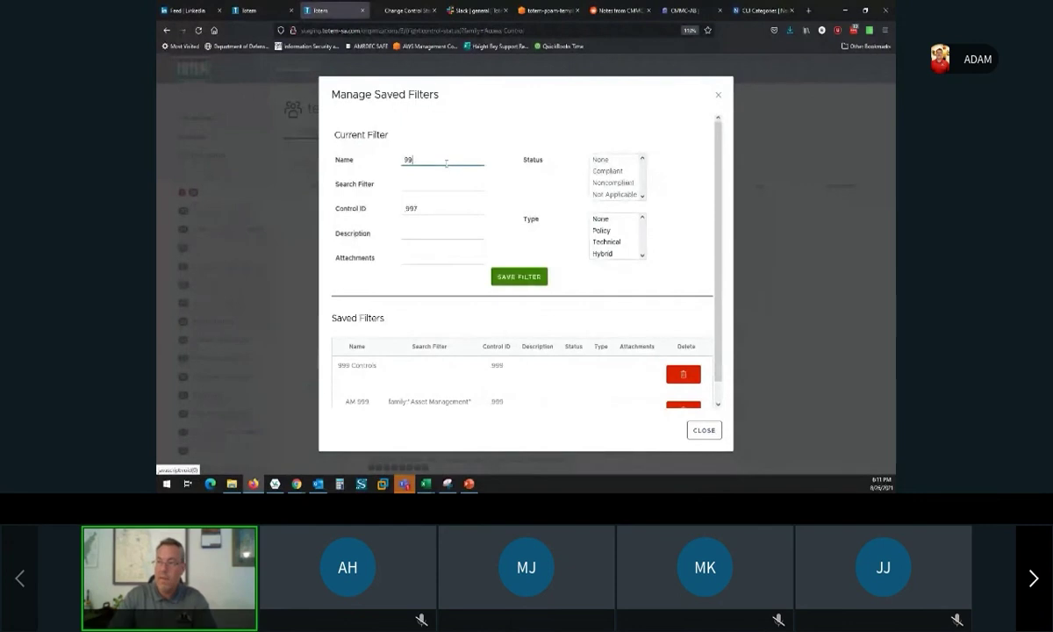
{"action": "type", "text": "7 Controls"}
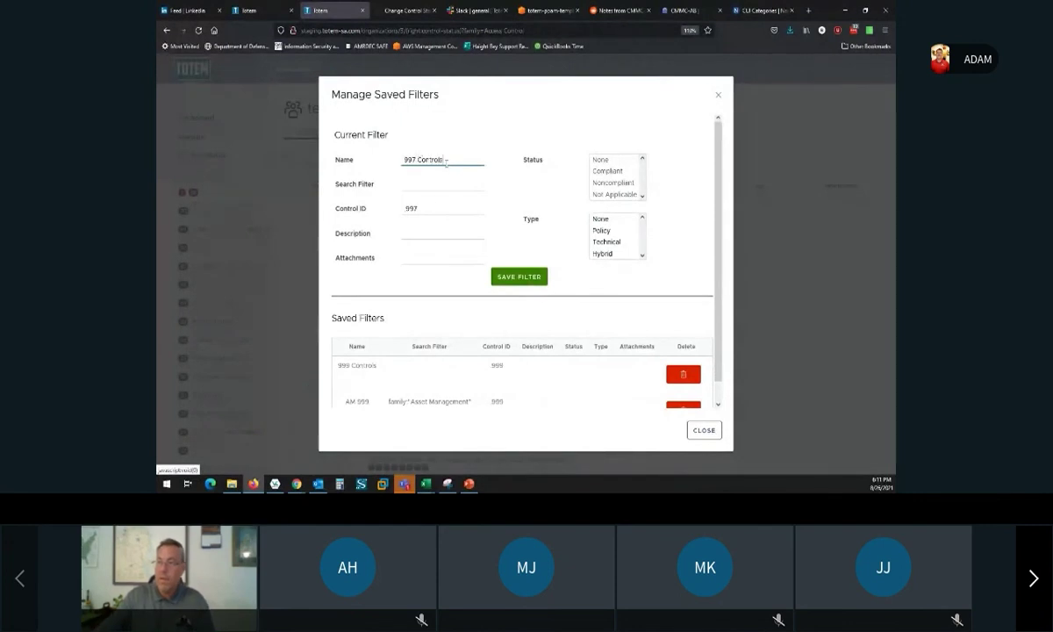
{"action": "left_click", "coordinate": [514, 276]}
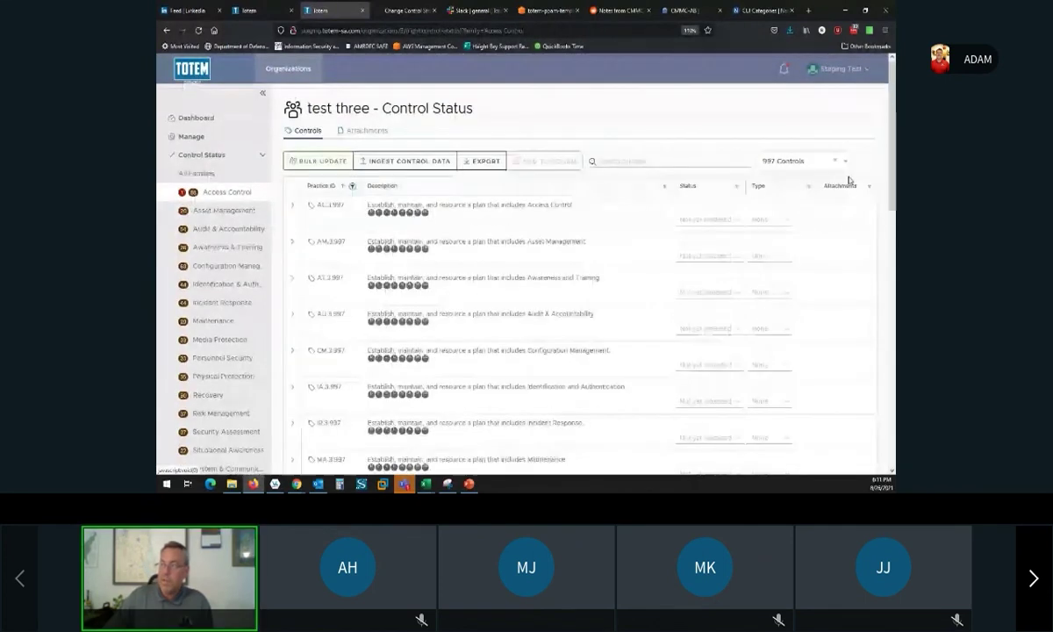
{"action": "left_click", "coordinate": [816, 161]}
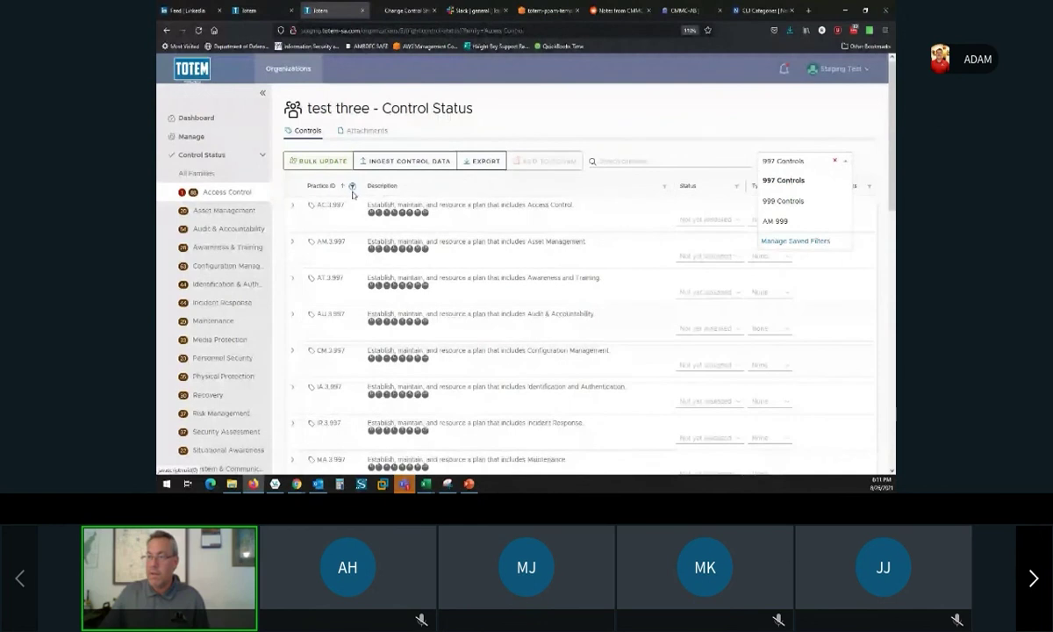
Step: Clear the practice ID filter and filter the practices by descriptions containing "multi"
{"action": "left_click", "coordinate": [352, 188]}
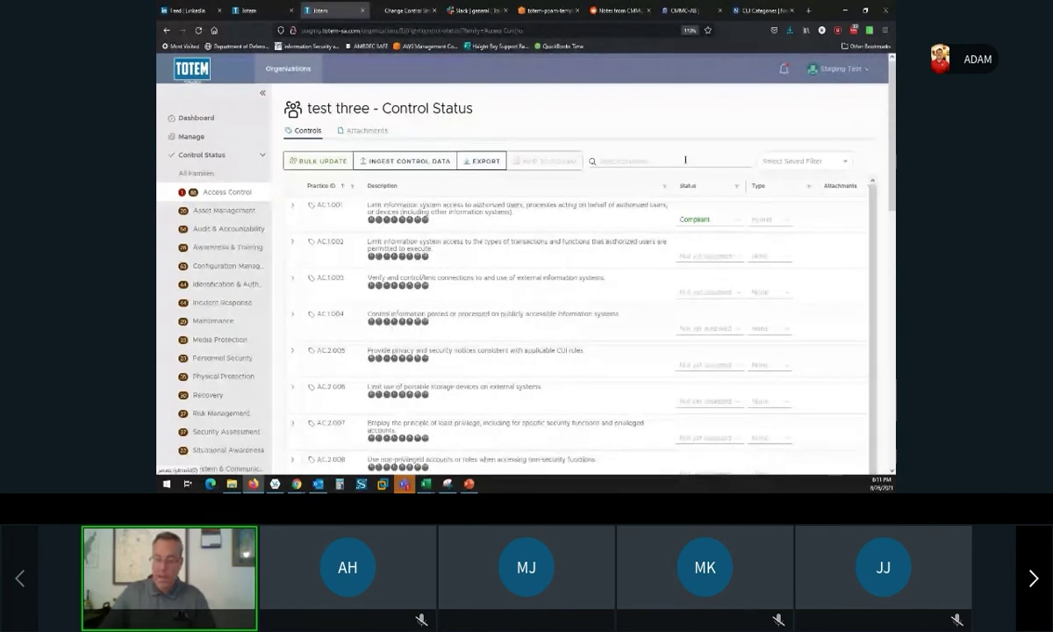
{"action": "left_click", "coordinate": [664, 185]}
{"action": "type", "text": "multi"}
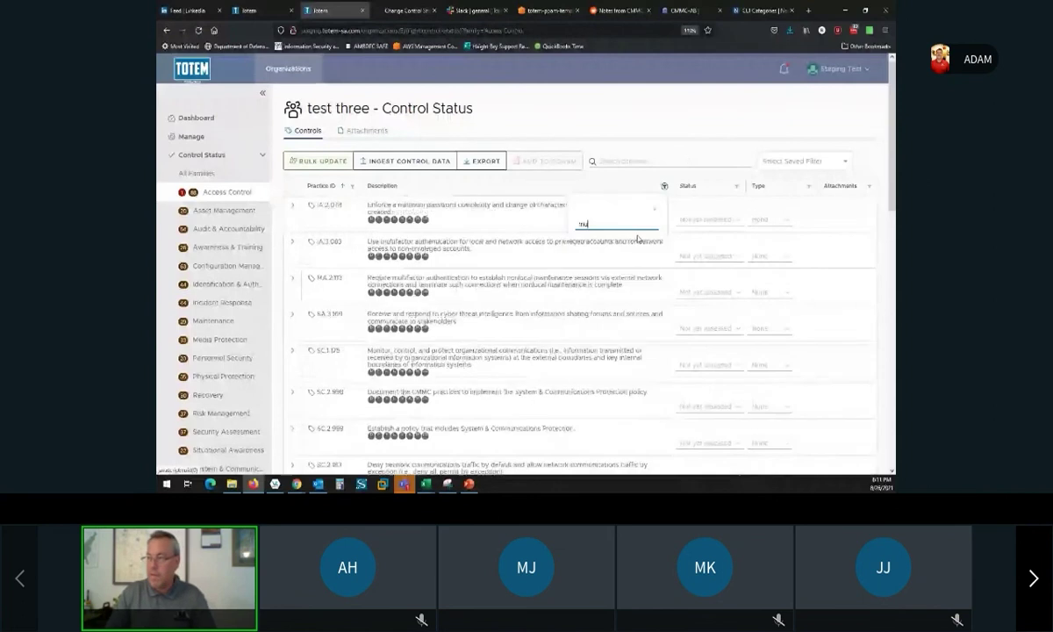
{"action": "key", "text": "BackSpace"}
{"action": "key", "text": "BackSpace"}
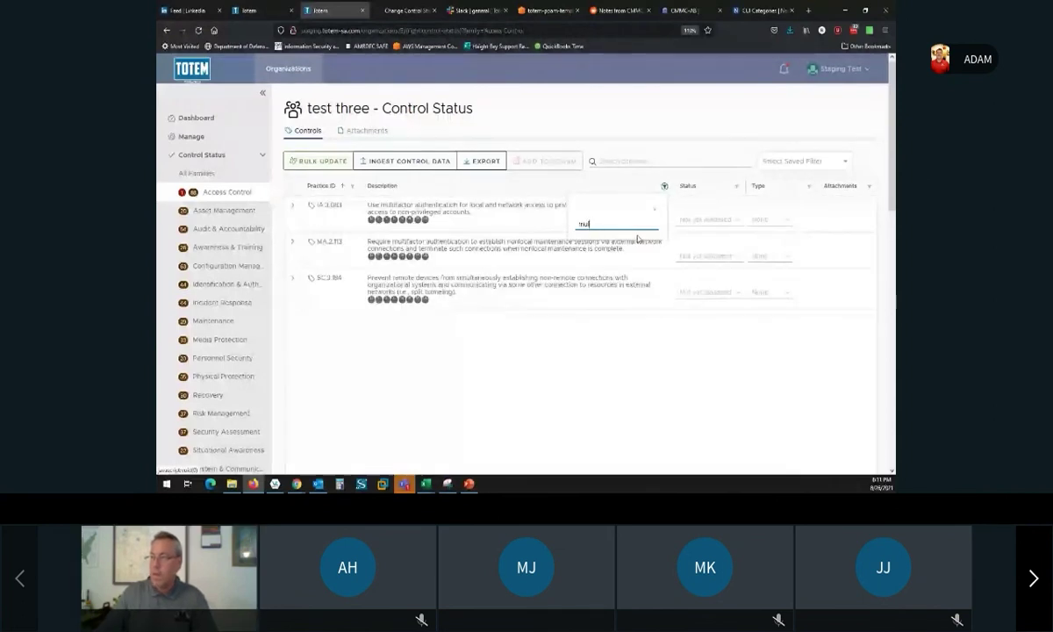
{"action": "type", "text": "ti"}
{"action": "left_click", "coordinate": [655, 208]}
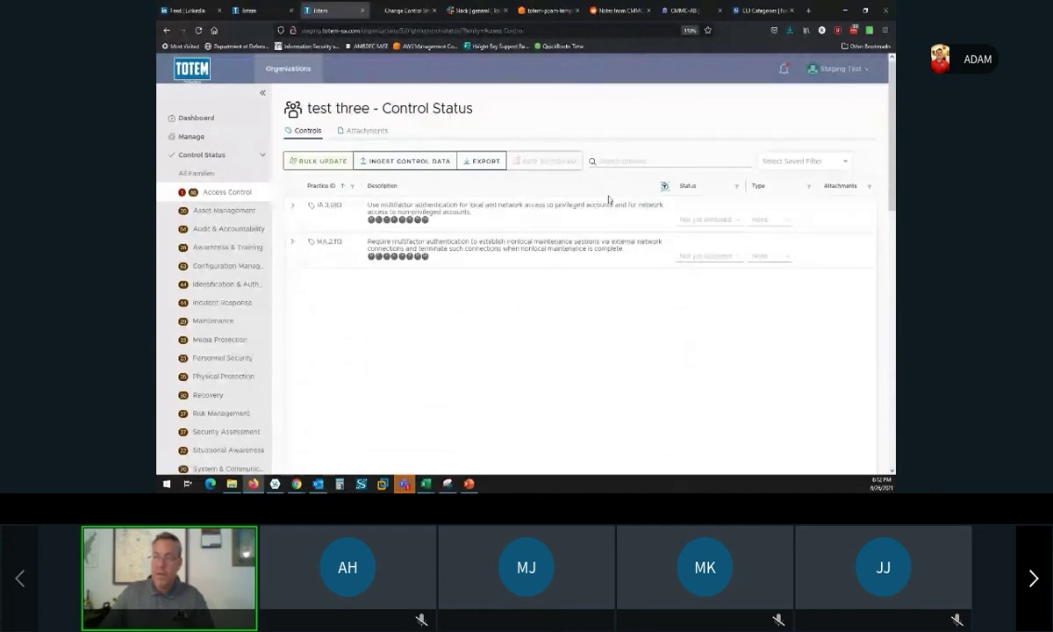
Step: Save the current description filter under the name "MFA controls" and display the list of saved filters
{"action": "left_click", "coordinate": [843, 163]}
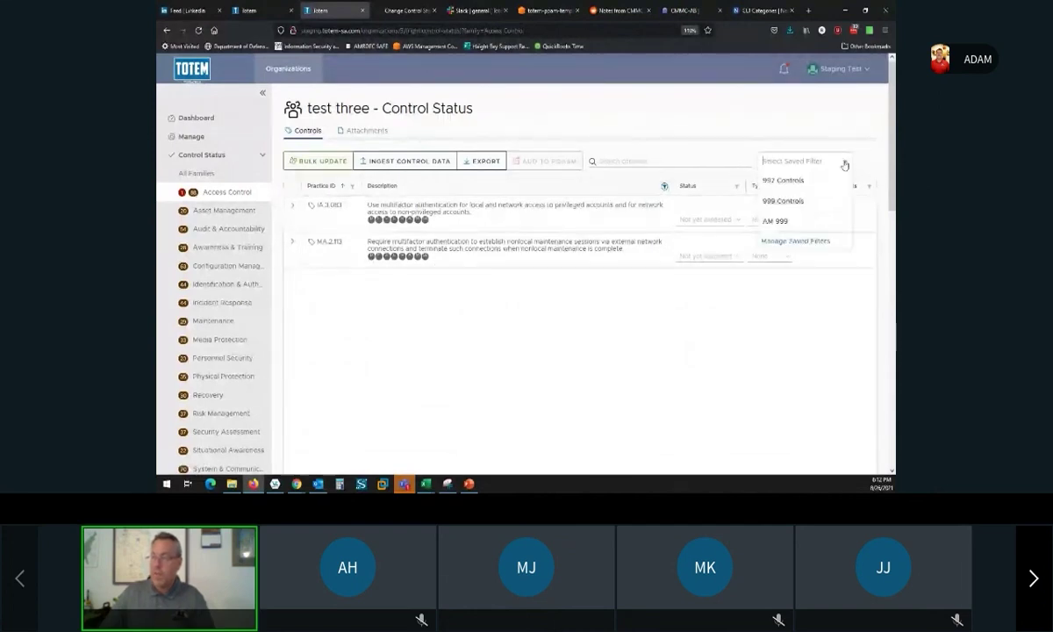
{"action": "left_click", "coordinate": [795, 240]}
{"action": "left_click", "coordinate": [438, 161]}
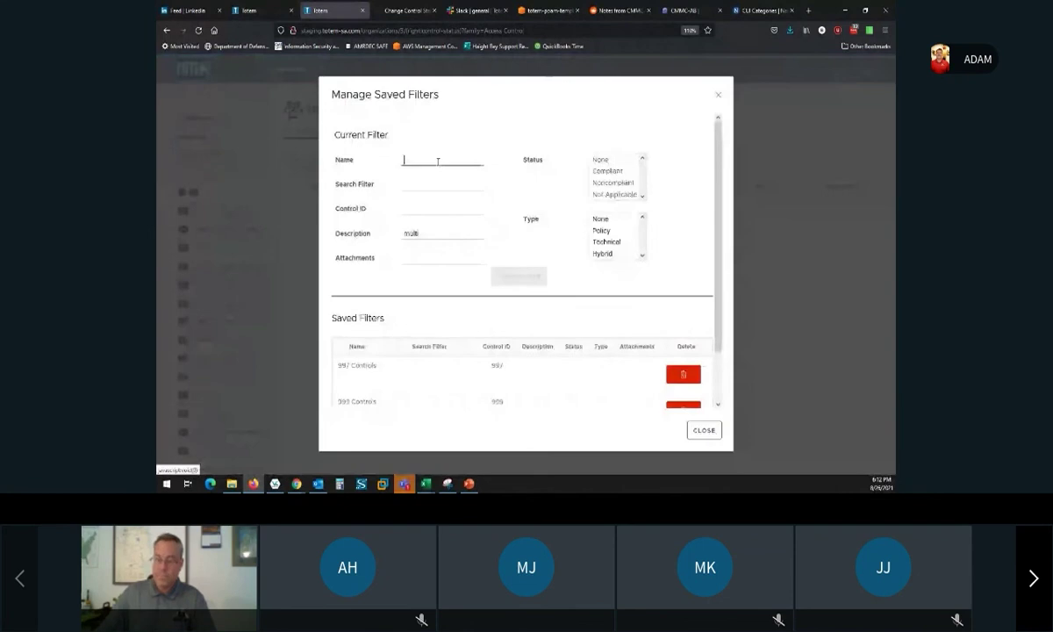
{"action": "type", "text": "MFA controls"}
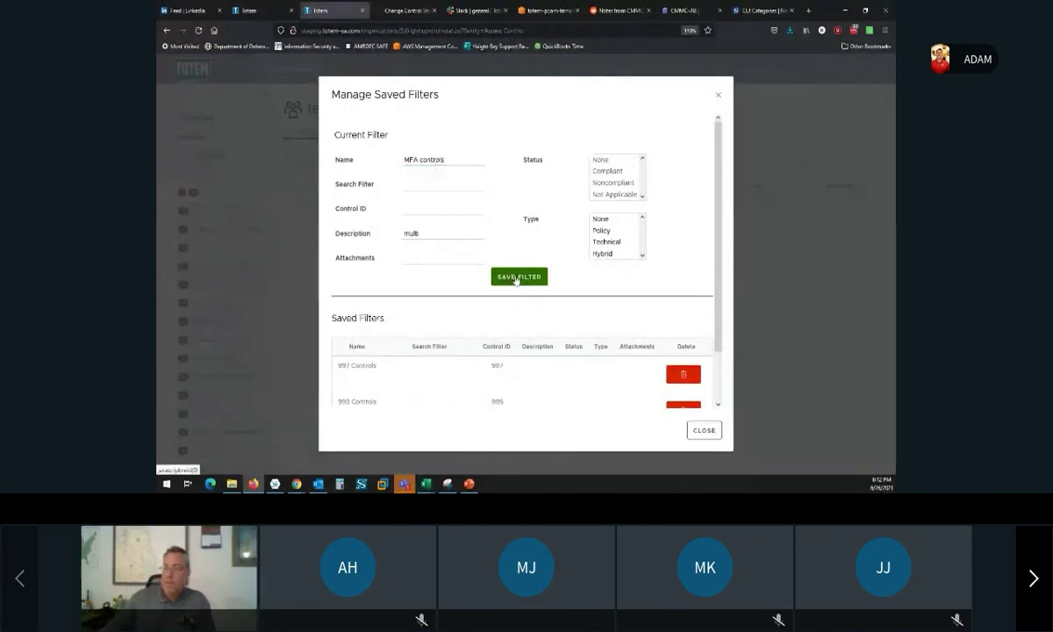
{"action": "left_click", "coordinate": [519, 277]}
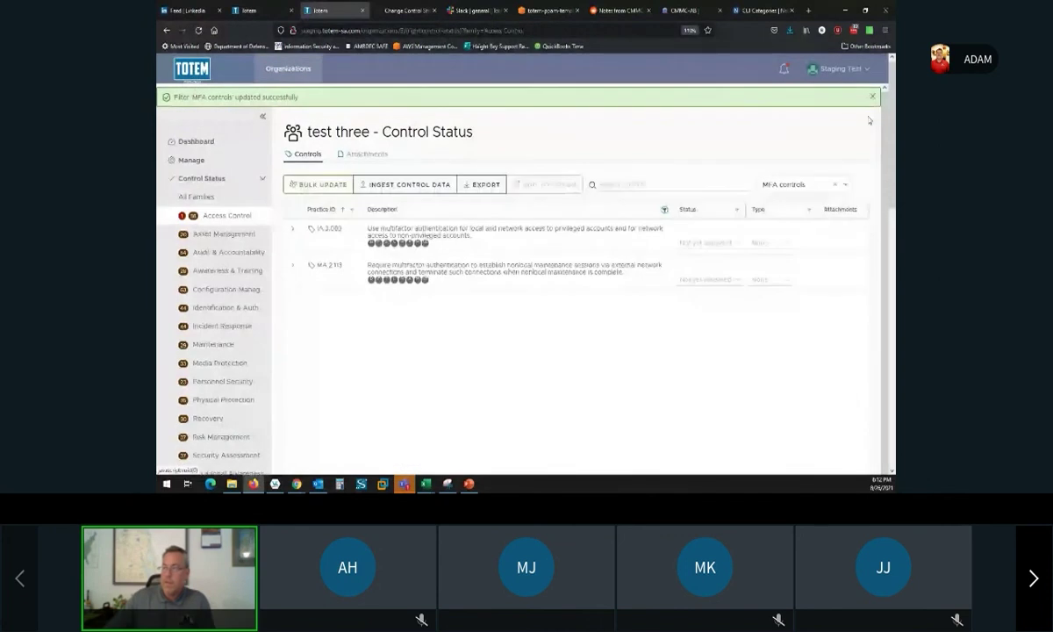
{"action": "left_click", "coordinate": [845, 162]}
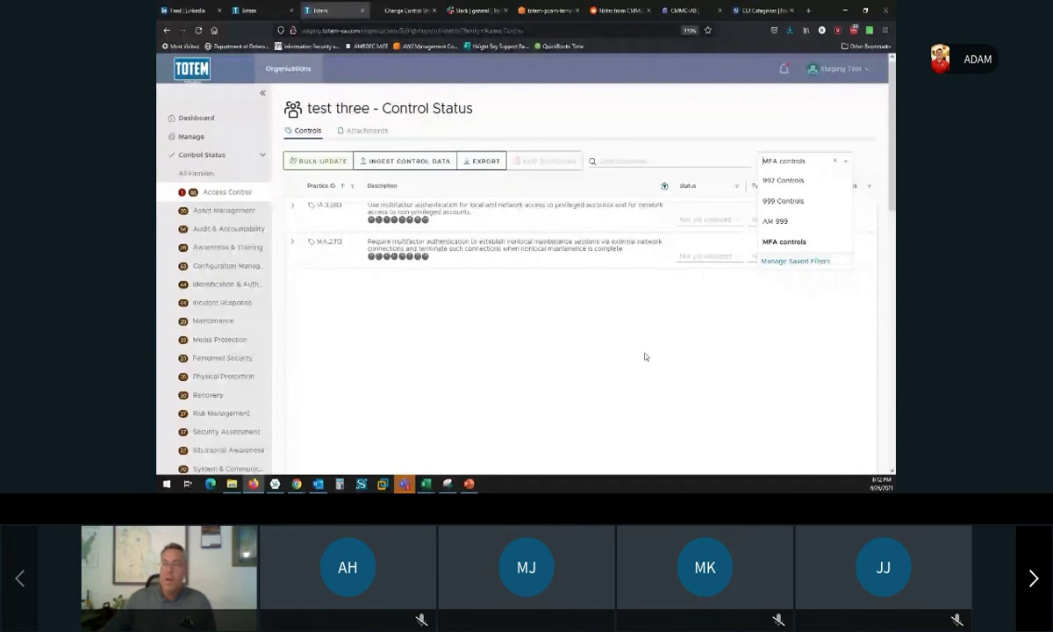
Step: Open the organization's CUI inventory and collapse the navigation sidebar to examine all columns of the CUI table
{"action": "left_click", "coordinate": [262, 155]}
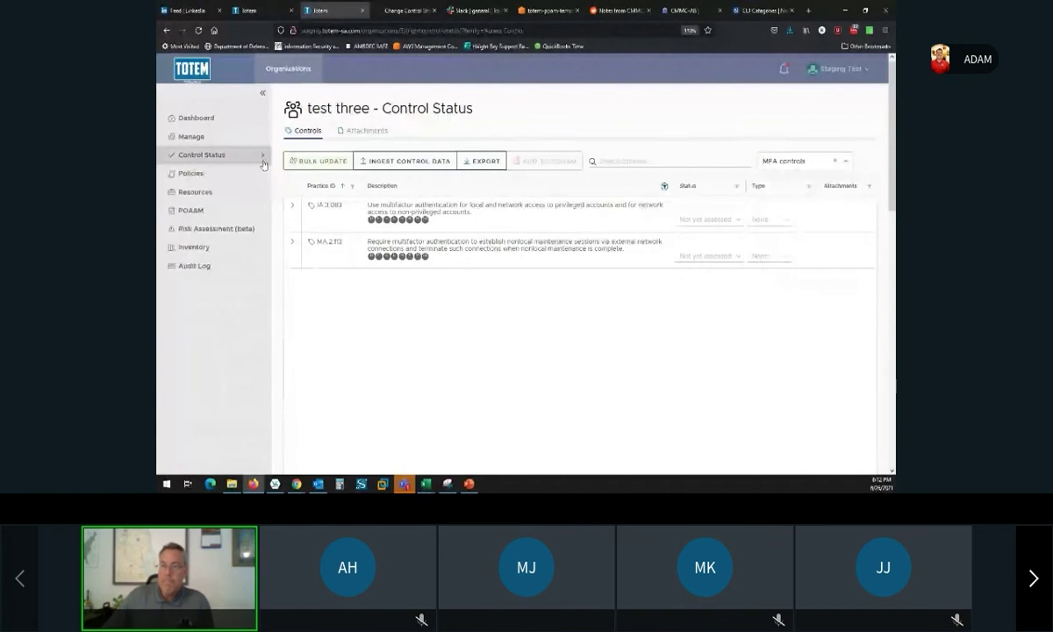
{"action": "left_click", "coordinate": [191, 248]}
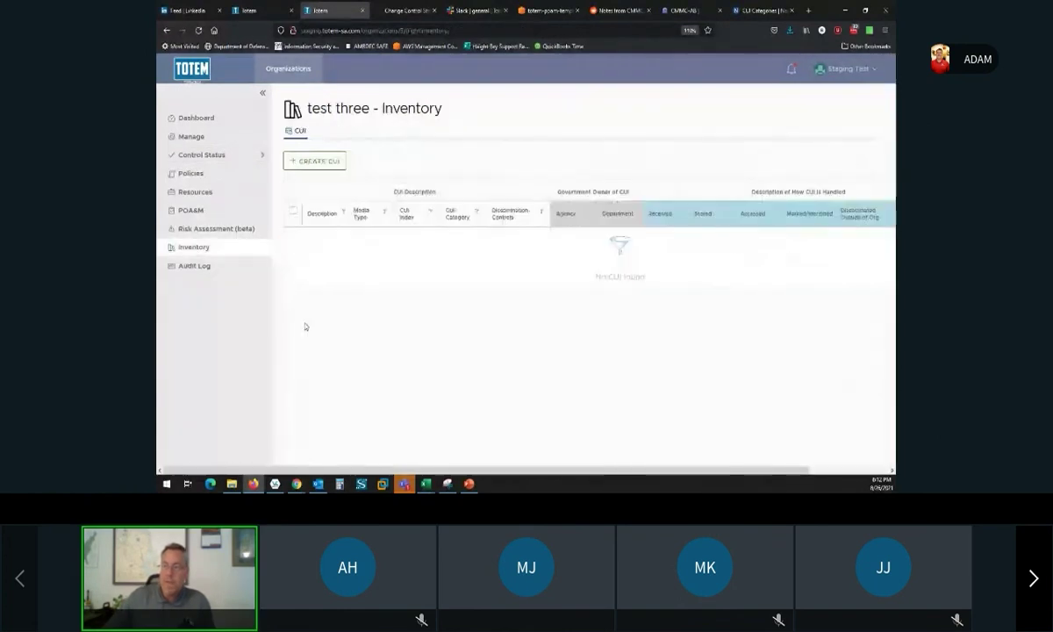
{"action": "left_click", "coordinate": [262, 92]}
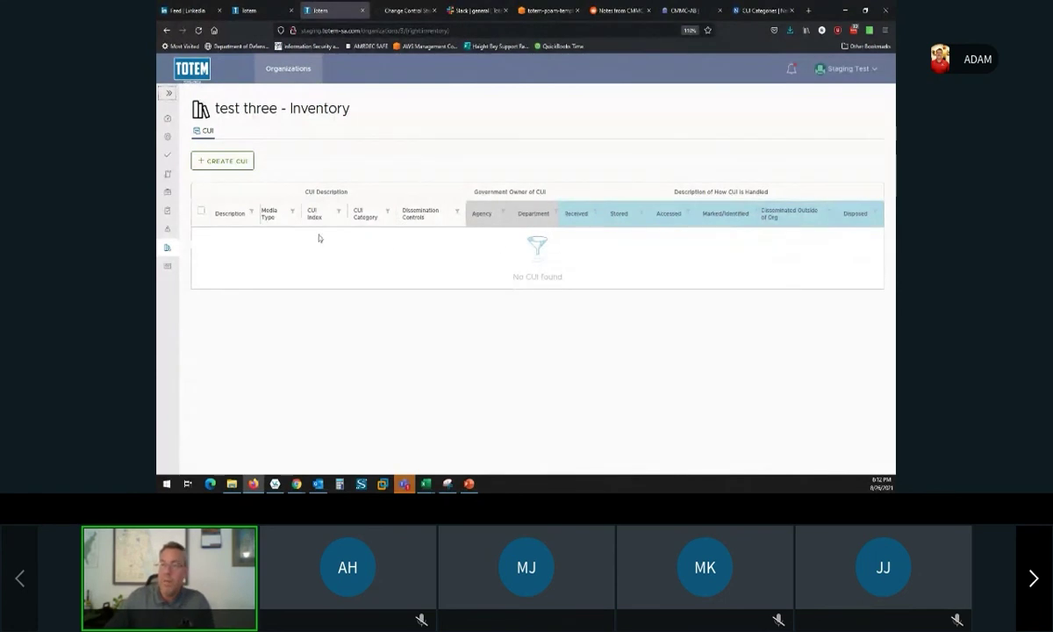
{"action": "left_click", "coordinate": [232, 163]}
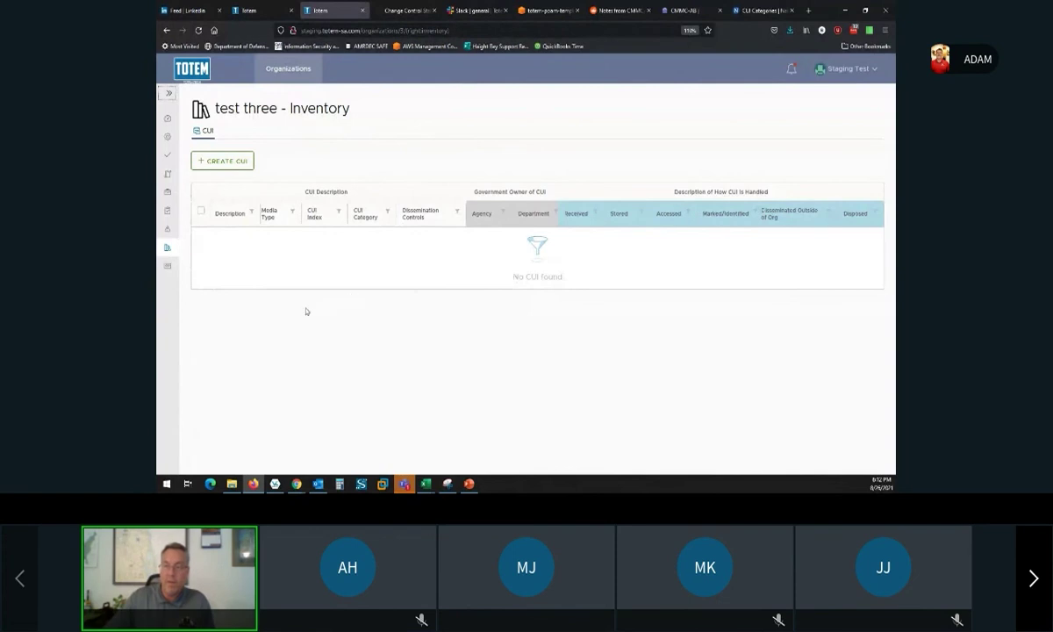
Step: Review the organization's audit log from the newest entry to the oldest
{"action": "left_click", "coordinate": [168, 267]}
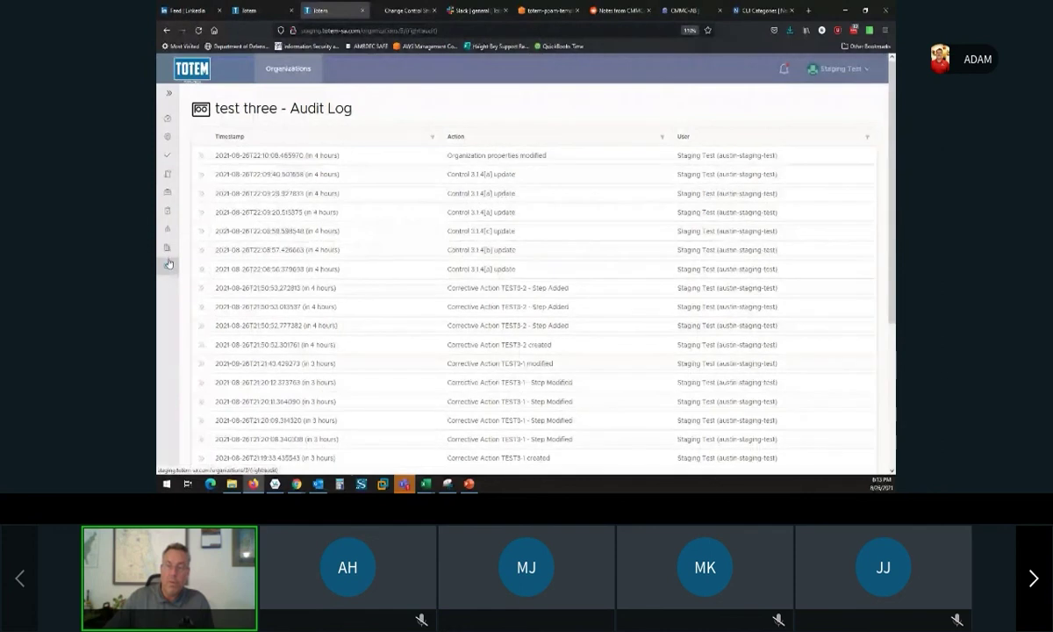
{"action": "scroll", "coordinate": [517, 277], "scroll_direction": "down", "scroll_amount": 2}
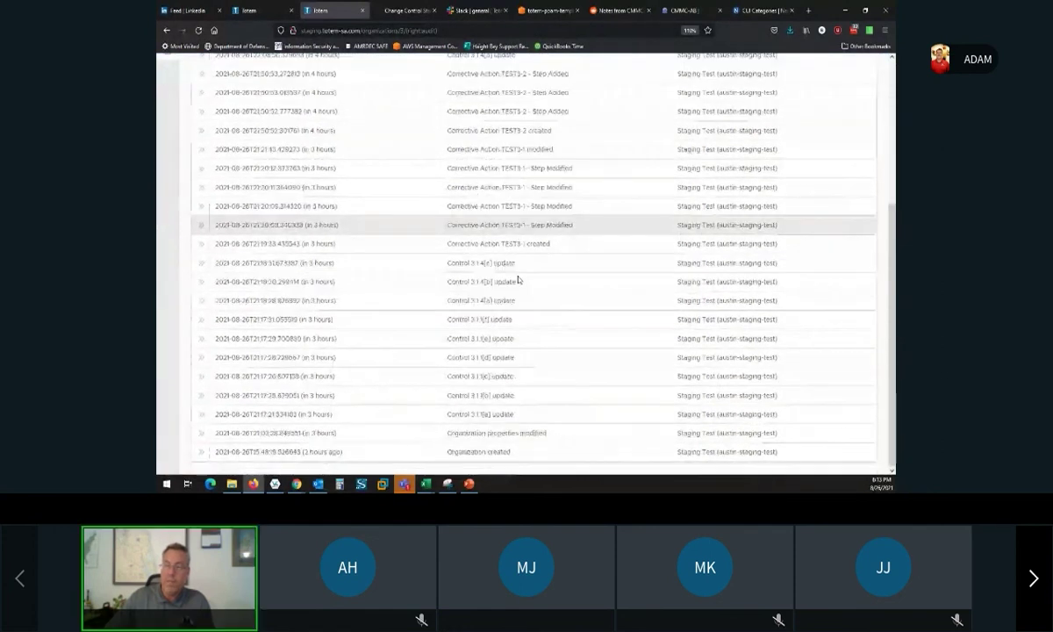
{"action": "scroll", "coordinate": [517, 277], "scroll_direction": "up", "scroll_amount": 2}
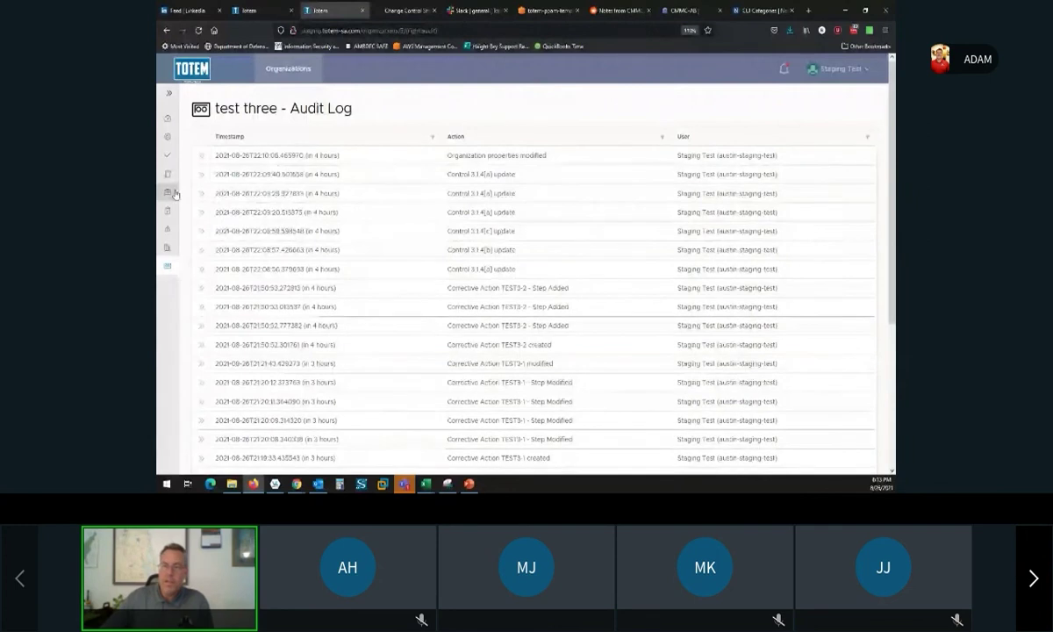
Step: Open the organization's risk assessment at its list of risks
{"action": "left_click", "coordinate": [166, 228]}
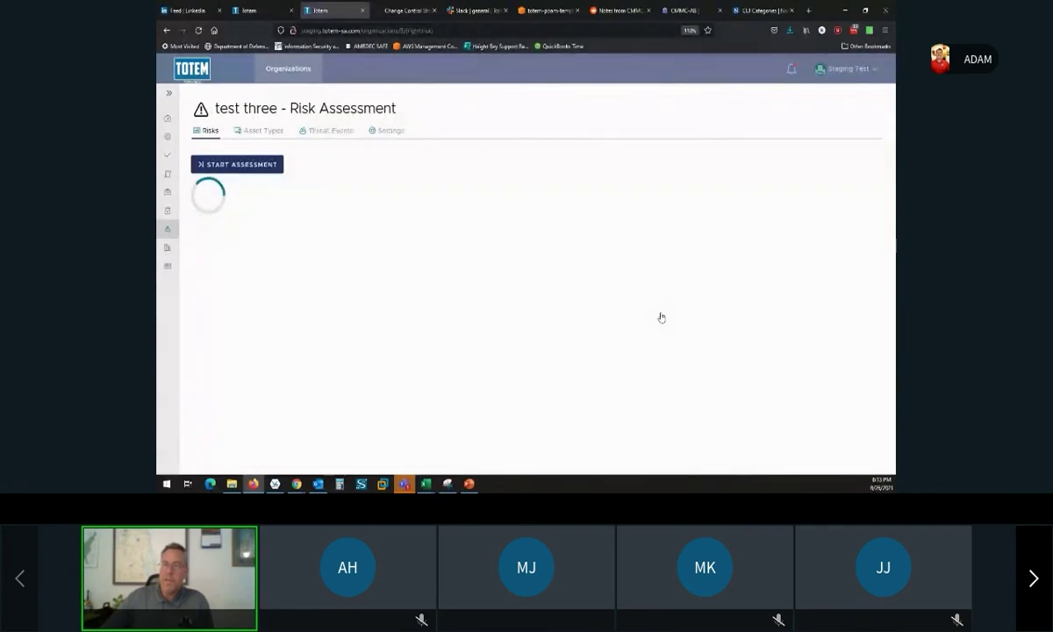